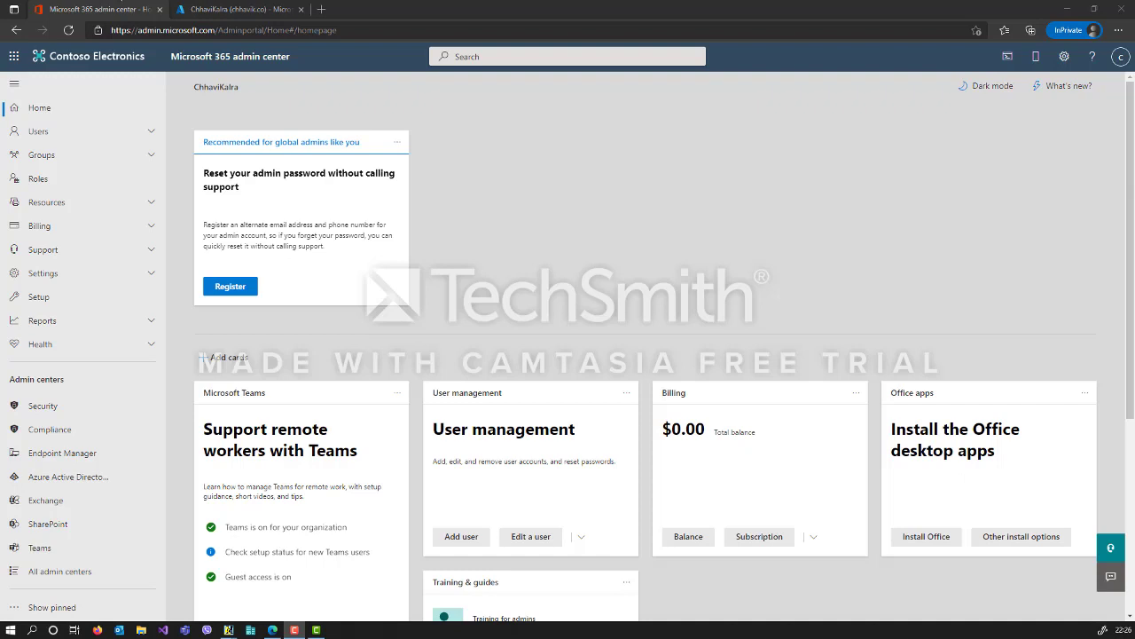
# Step: Show the Active users list and widen its Licenses column to reveal full licence names
pyautogui.click(149, 140)
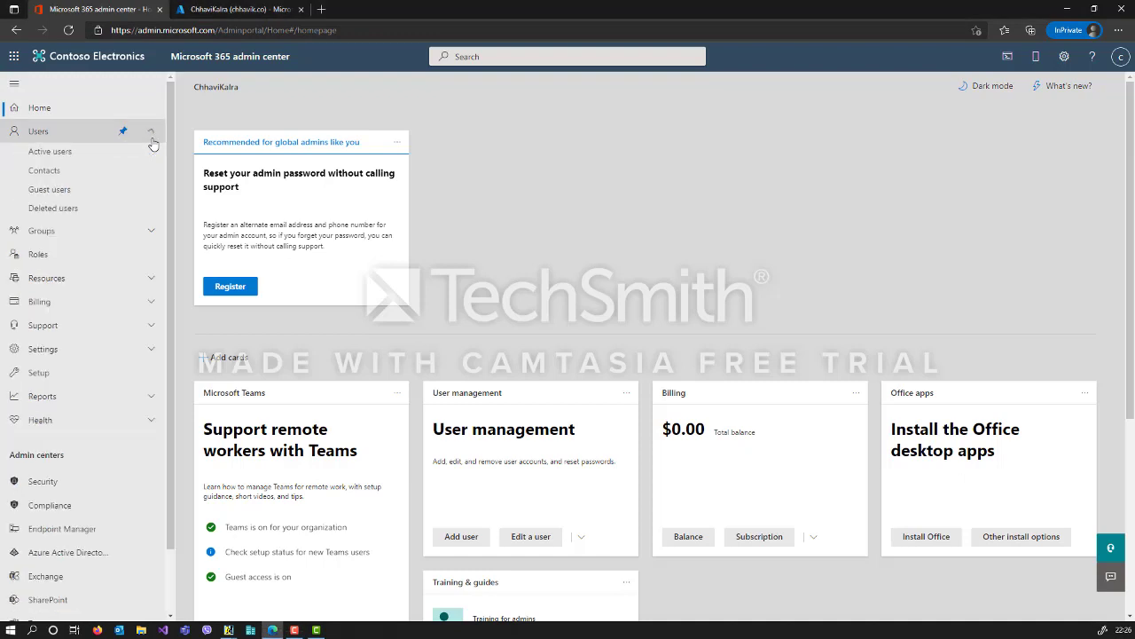
pyautogui.click(92, 162)
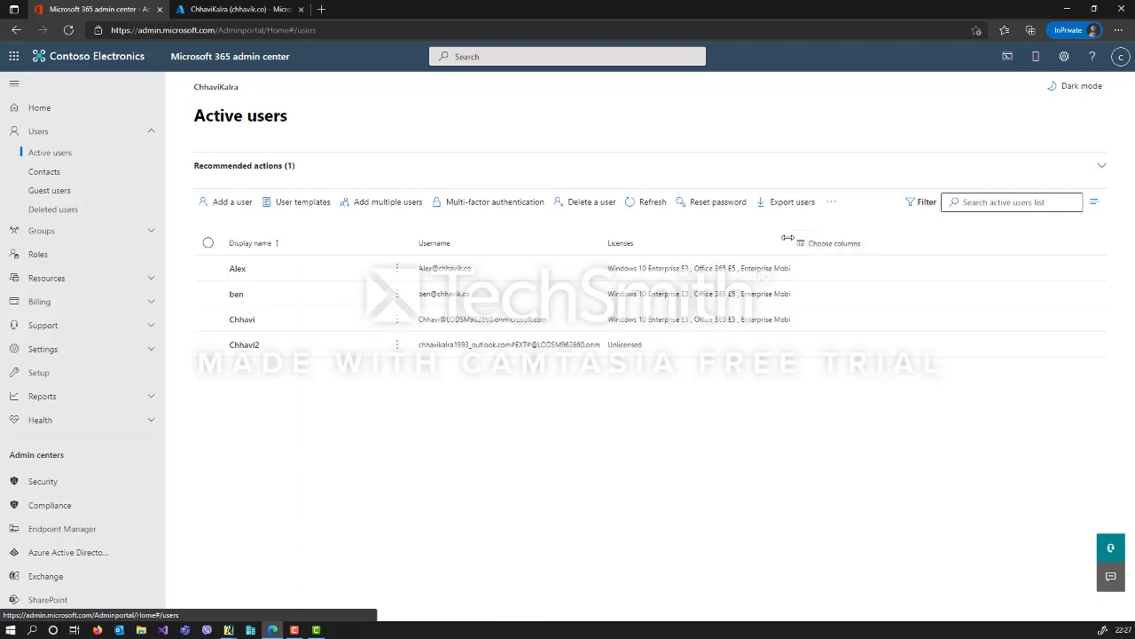
pyautogui.moveTo(786, 236); pyautogui.dragTo(938, 237)
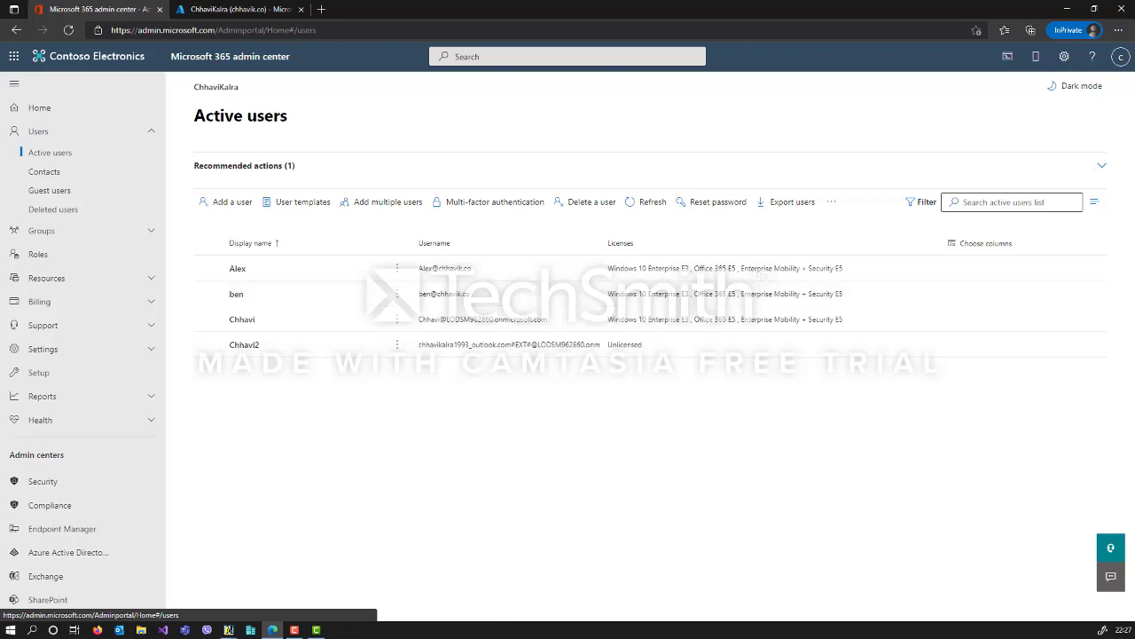
# Step: In a new tab, go to portal.azure.com and open Azure Active Directory's Device settings
pyautogui.click(321, 10)
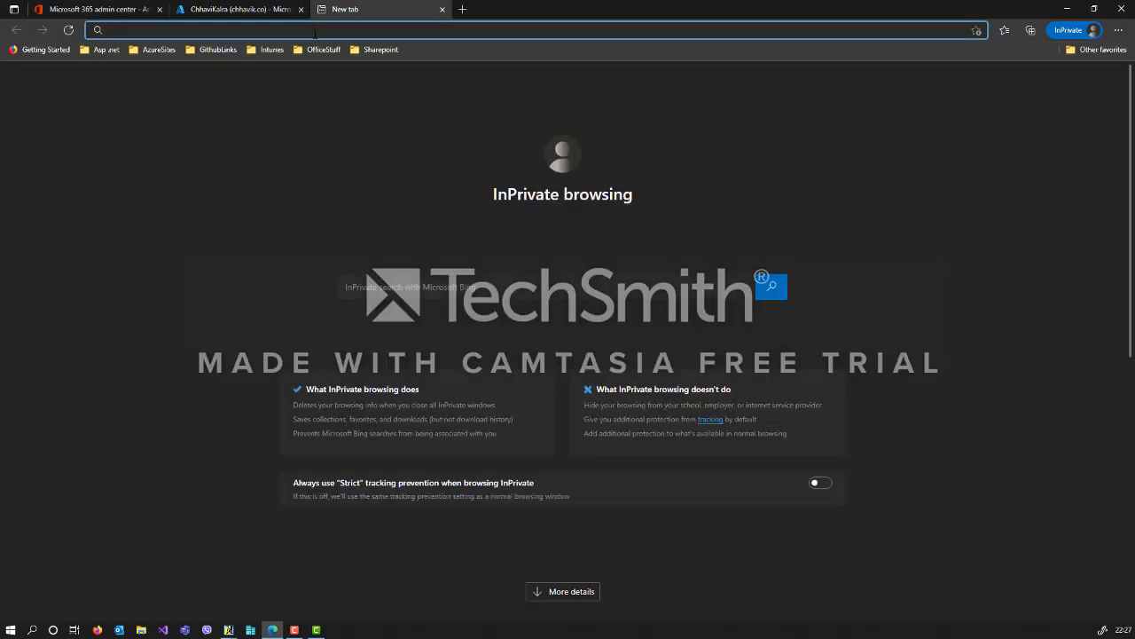
pyautogui.write('po')
pyautogui.press('End')
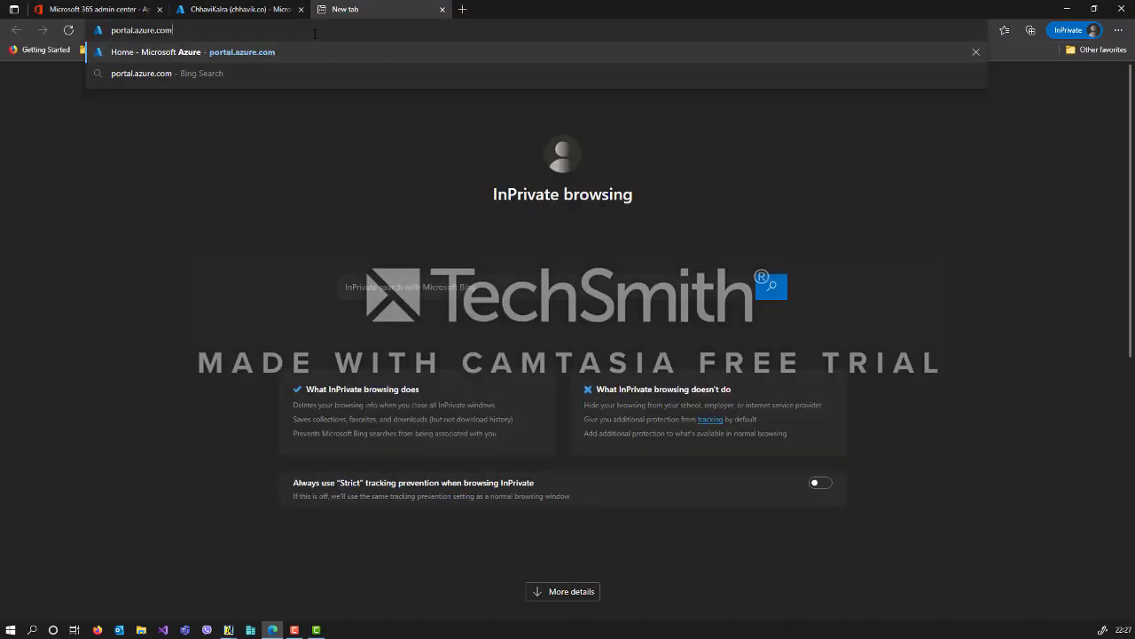
pyautogui.press('Return')
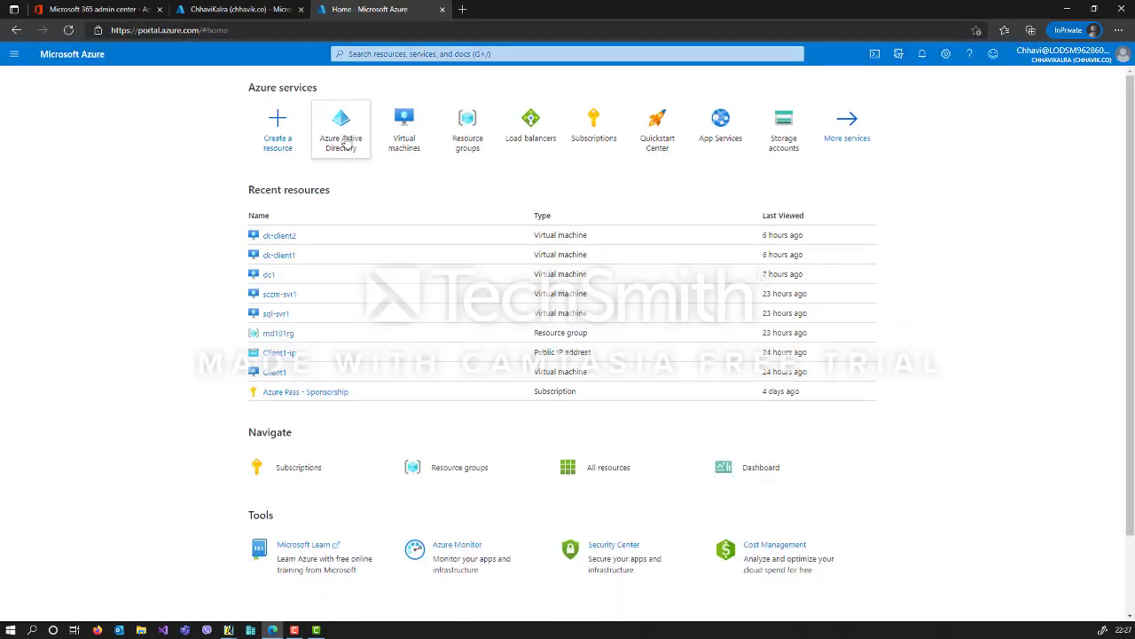
pyautogui.click(342, 142)
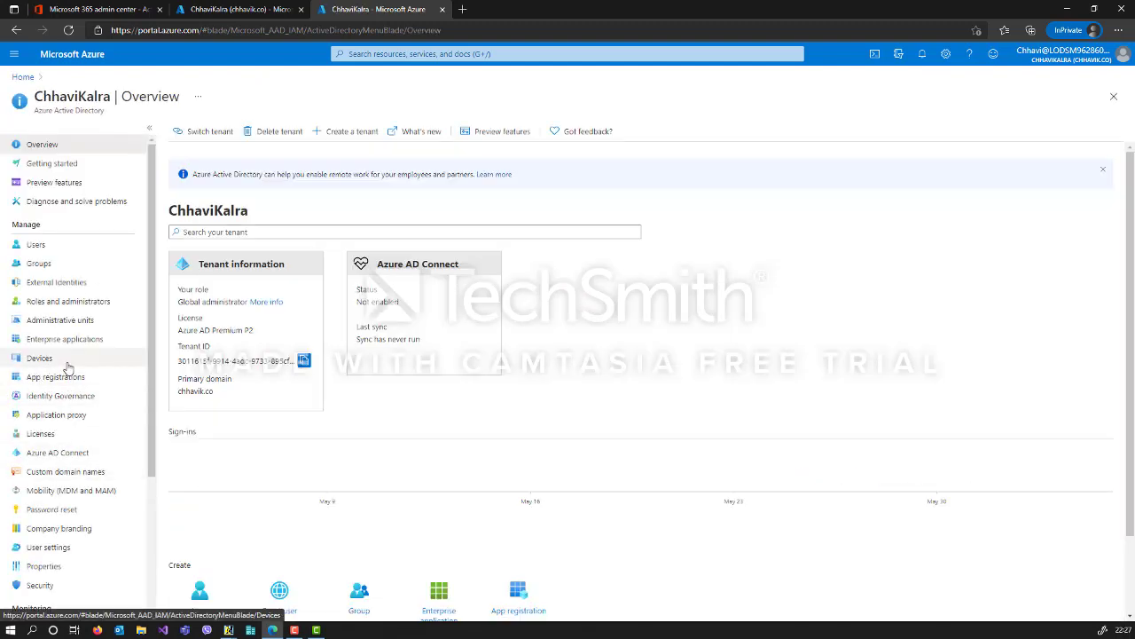
pyautogui.click(66, 358)
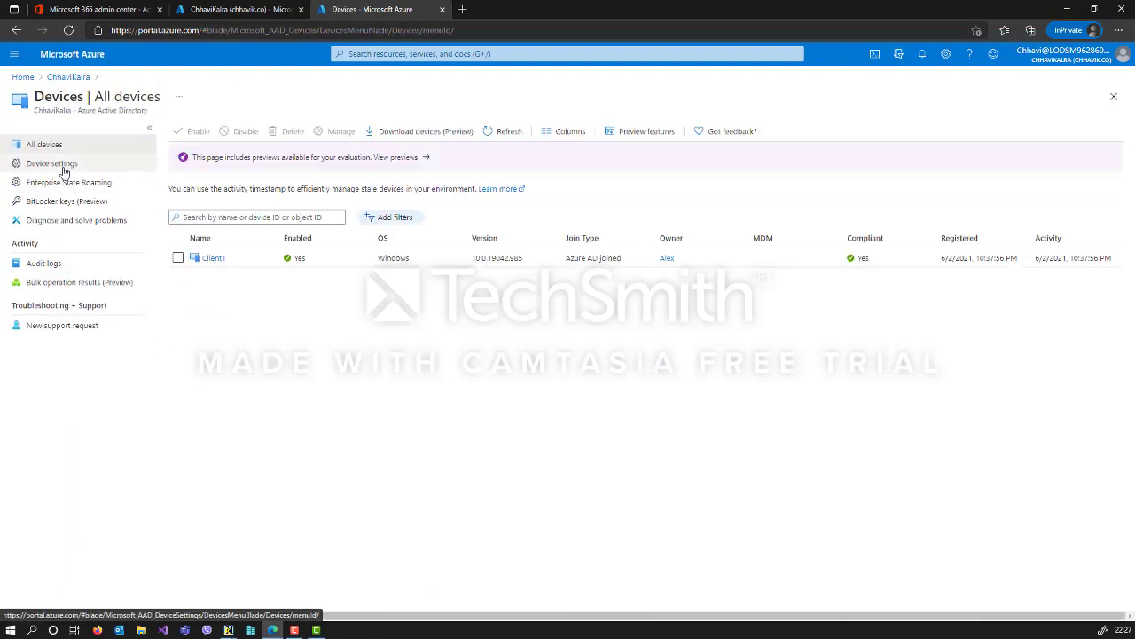
pyautogui.click(62, 169)
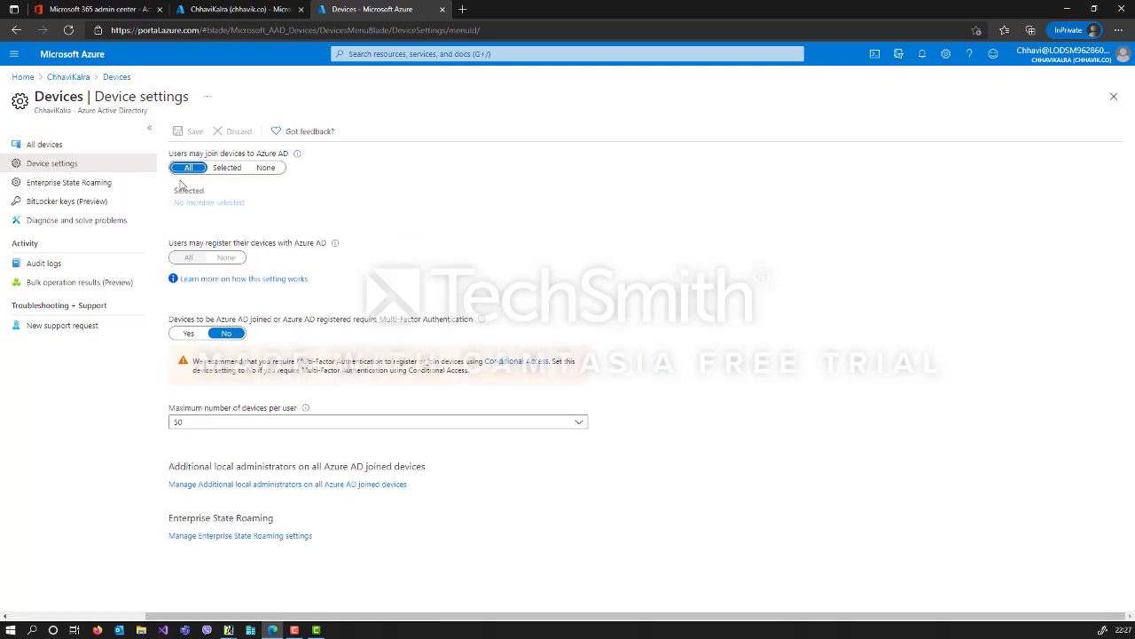
# Step: Highlight the settings for users joining and registering devices, then return to Endpoint Manager
pyautogui.moveTo(170, 154); pyautogui.dragTo(263, 166)
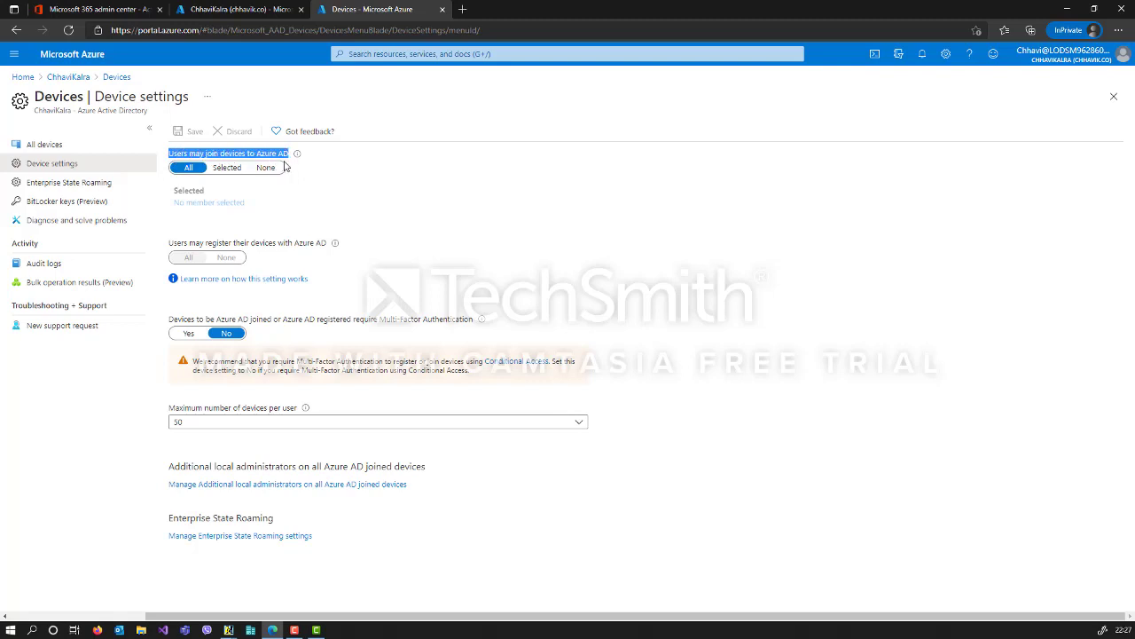
pyautogui.click(350, 199)
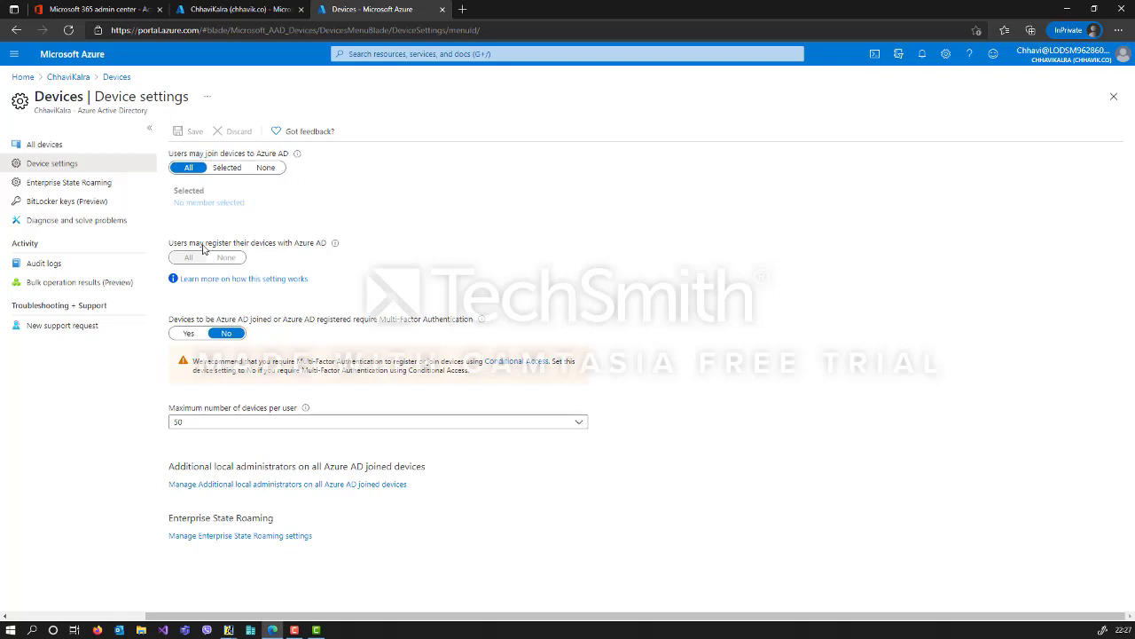
pyautogui.moveTo(204, 243); pyautogui.dragTo(283, 250)
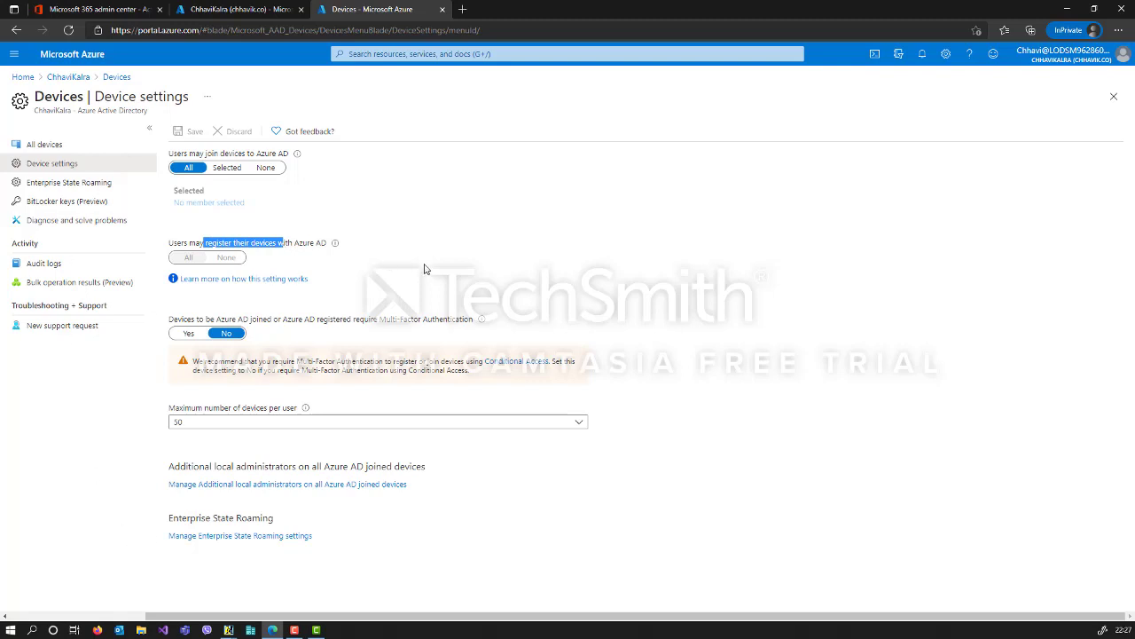
pyautogui.click(240, 9)
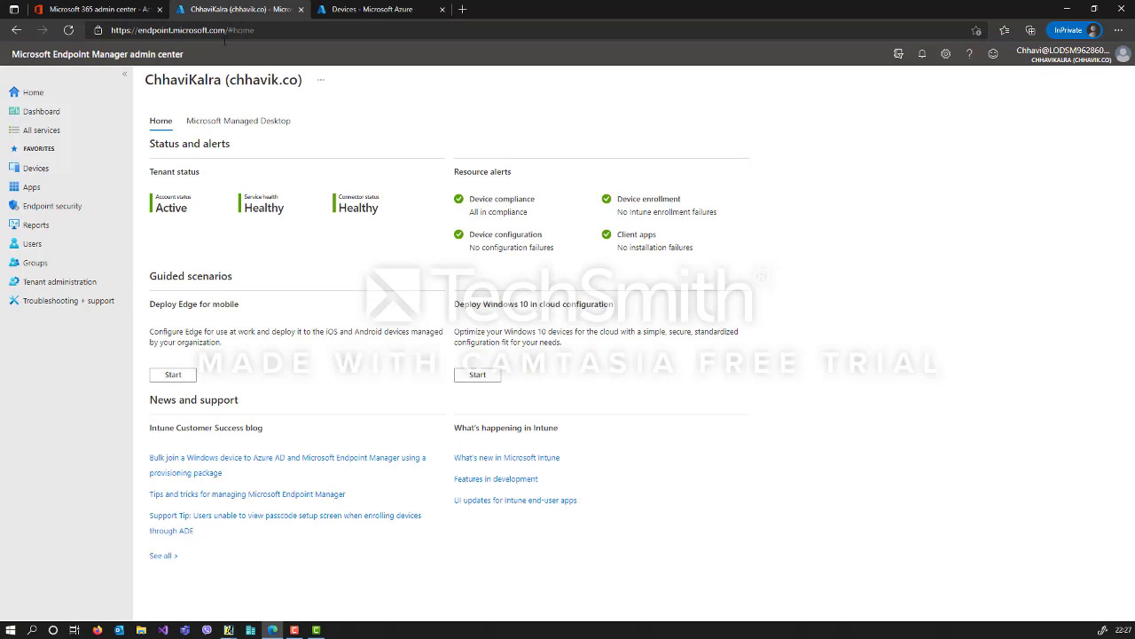
# Step: Navigate Devices > Enroll devices > Apple enrollment to show the Apple MDM Push certificate prerequisite
pyautogui.click(51, 173)
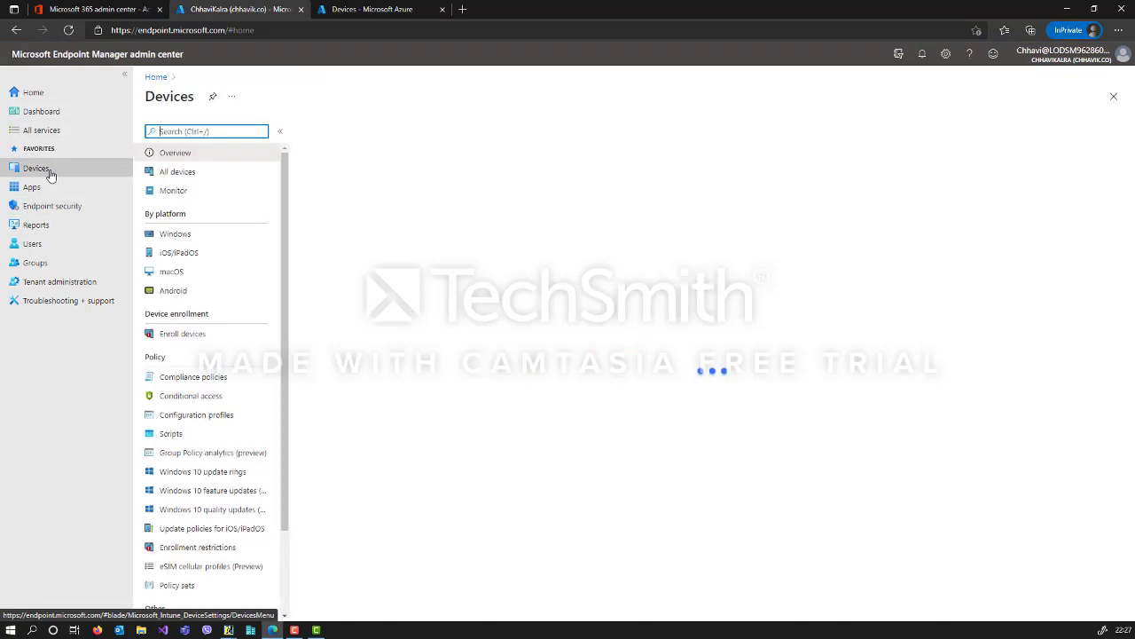
pyautogui.click(187, 336)
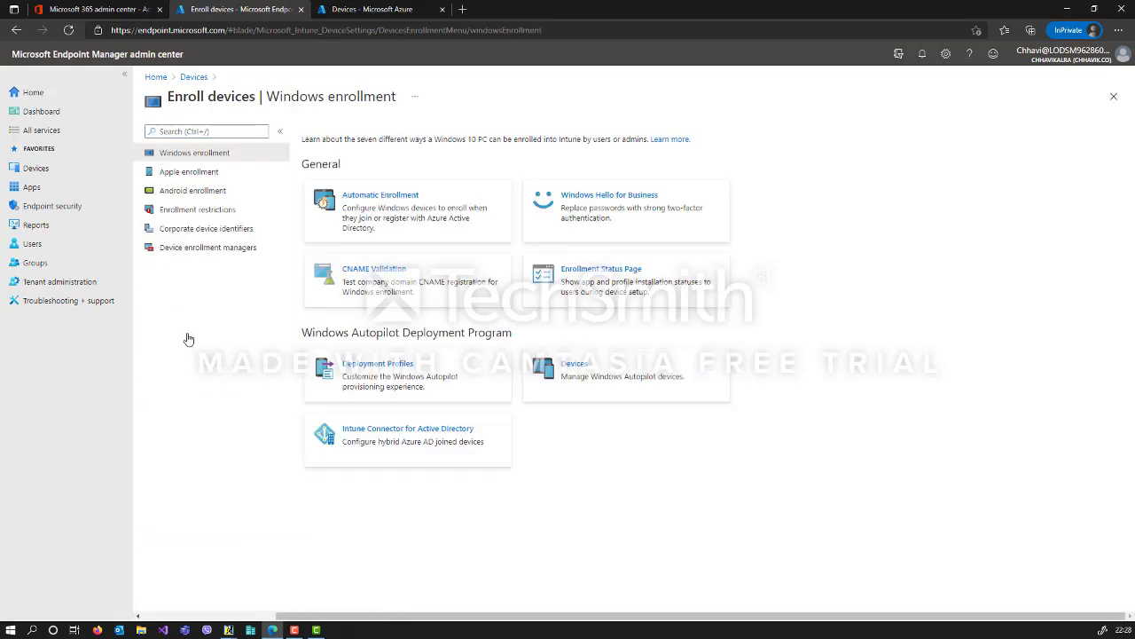
pyautogui.click(209, 172)
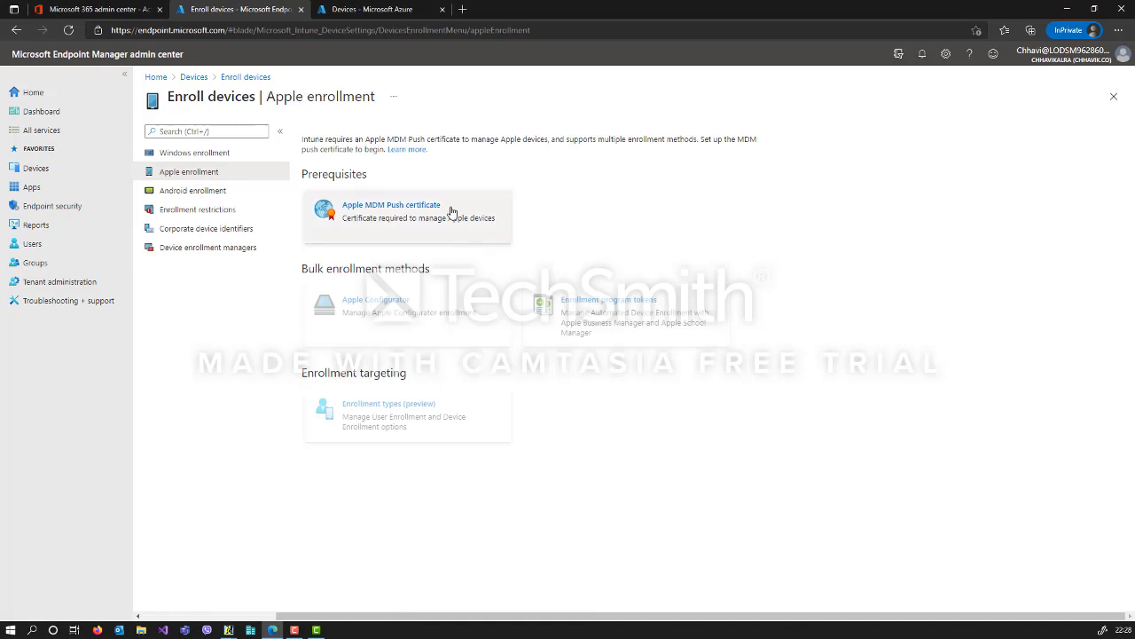
# Step: Open the Apple MDM Push certificate setup pane and start a blank browser tab
pyautogui.moveTo(446, 205); pyautogui.dragTo(323, 205)
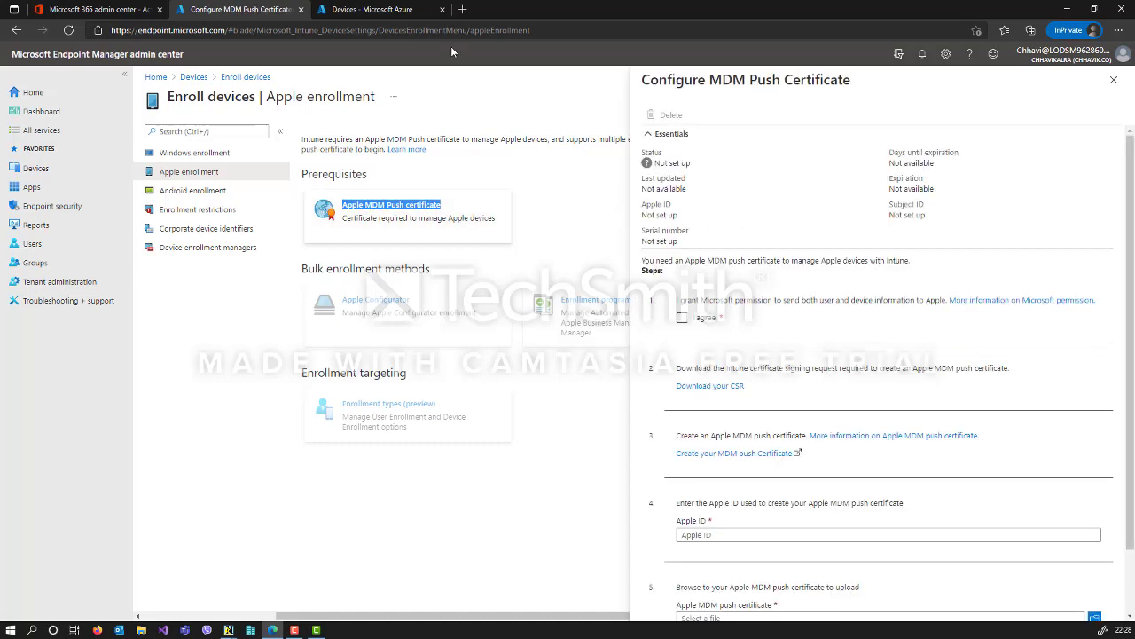
pyautogui.click(463, 9)
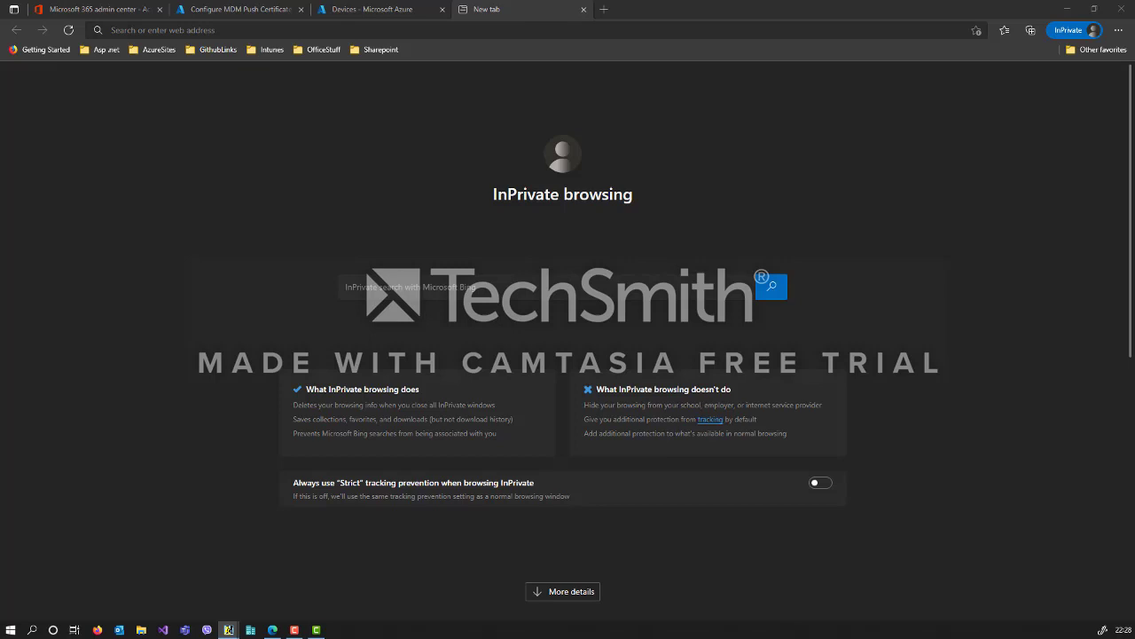
# Step: Load the pasted Apple sign-in address and sign in with the pasted Apple ID and password
pyautogui.click(450, 32)
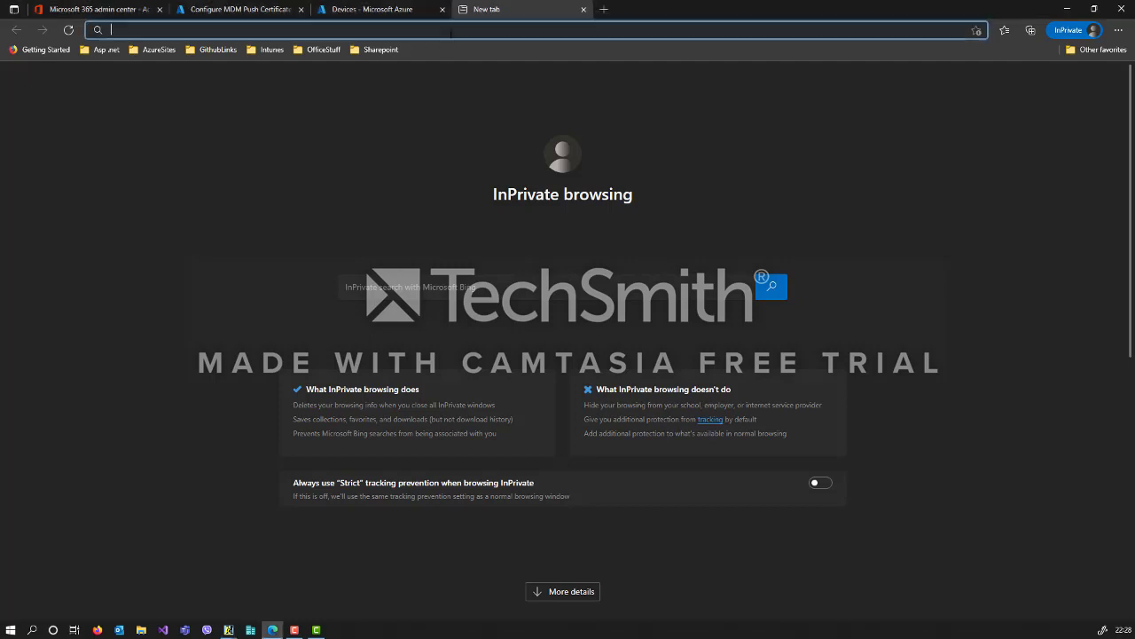
pyautogui.write('https://idmsa.apple.com/IDMSWebAuth/signin?appIdKey=3fbfc9ad8dfedeb78be1d37f6458e72adc3160d1ad5b323a9e5c5eb2f8e7e3e2&rv=2')
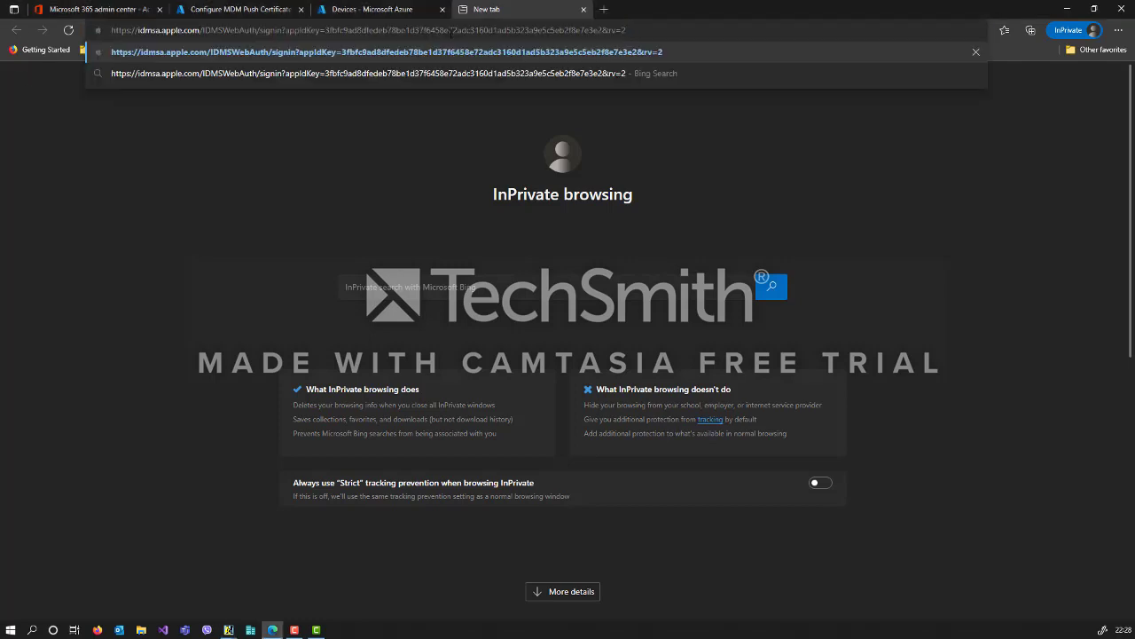
pyautogui.press('Return')
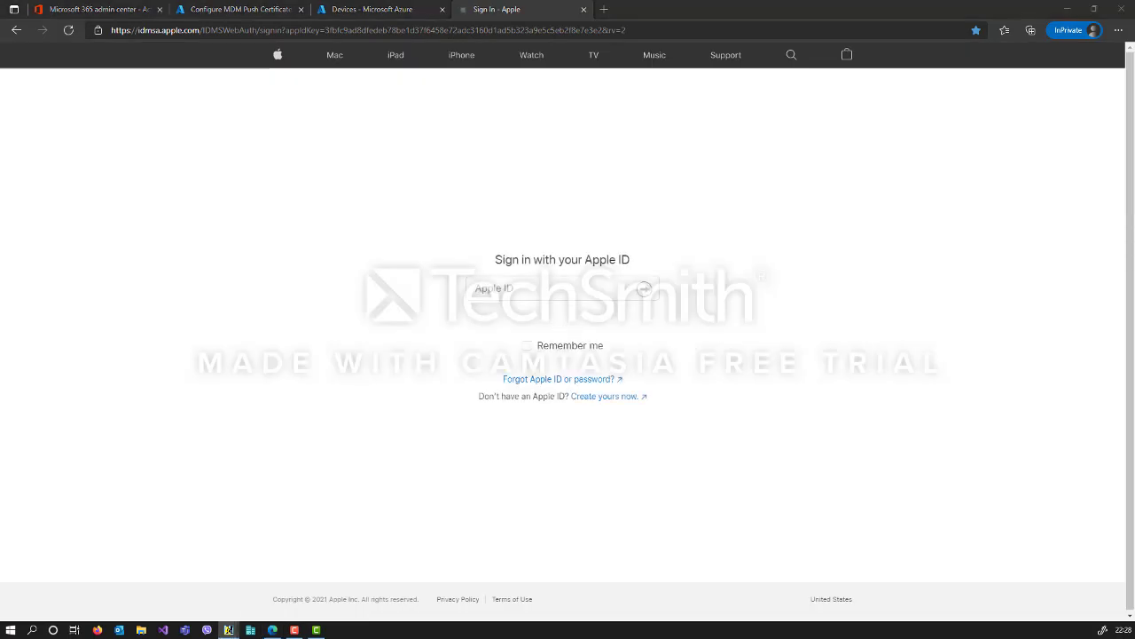
pyautogui.click(519, 292)
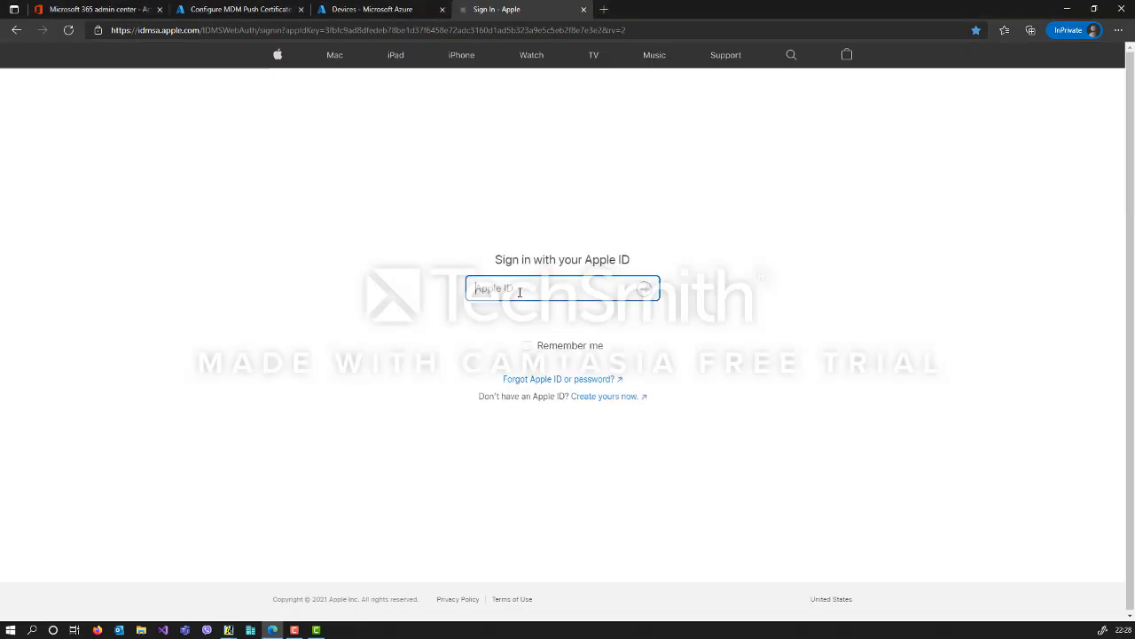
pyautogui.hotkey('ctrl', 'v')
pyautogui.click(643, 290)
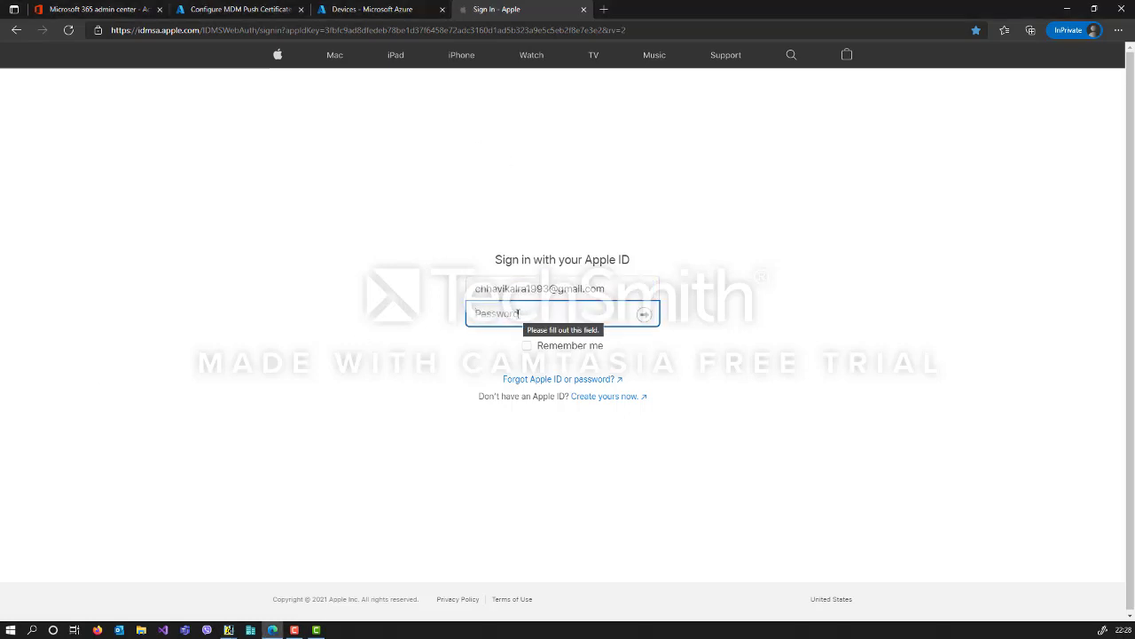
pyautogui.hotkey('ctrl', 'v')
pyautogui.click(645, 316)
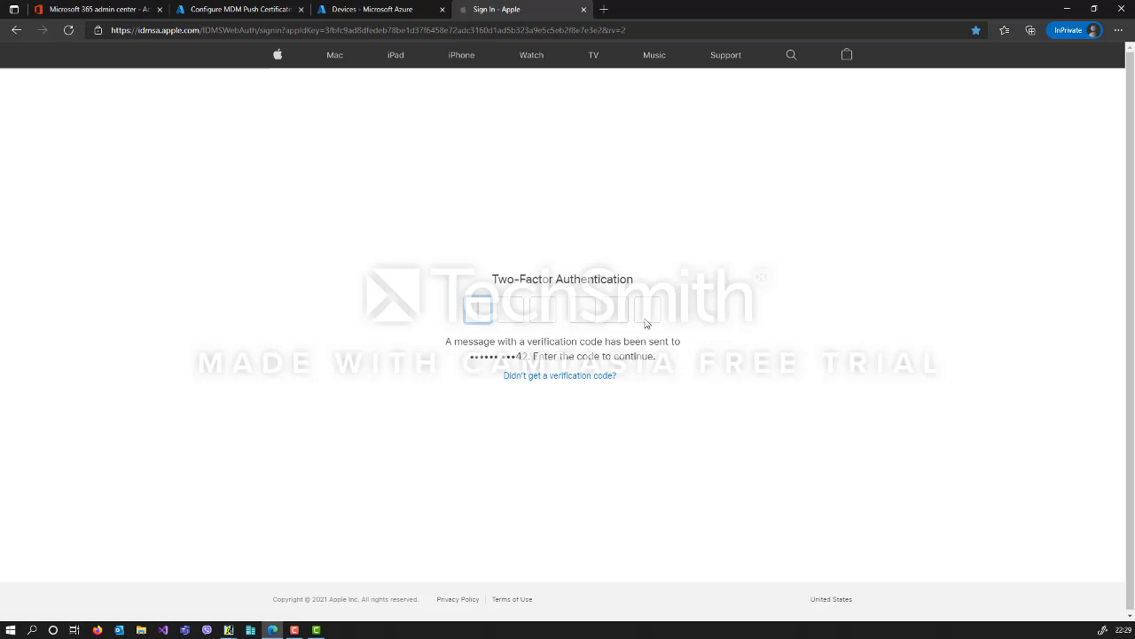
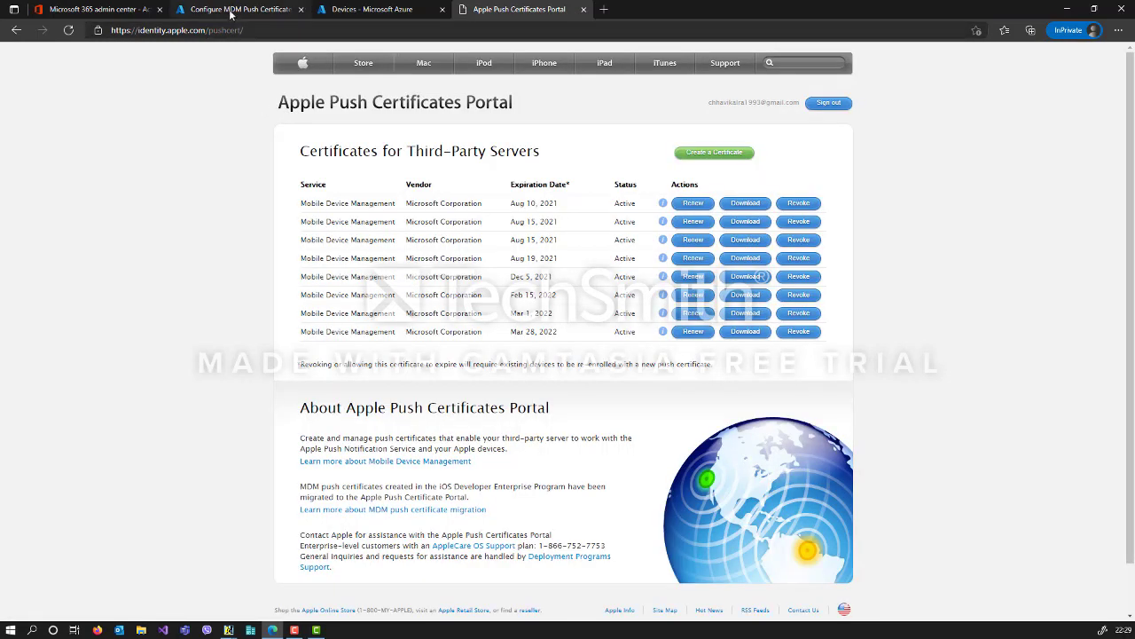
# Step: Enter the two-factor verification code, then return to the MDM Push Certificate tab
pyautogui.click(230, 11)
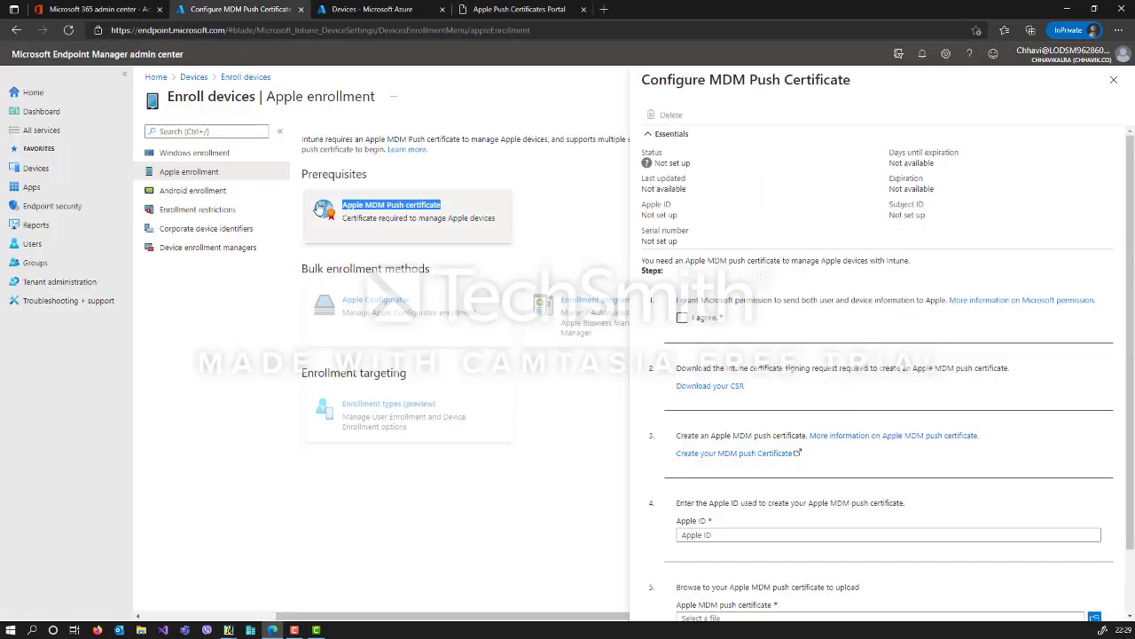
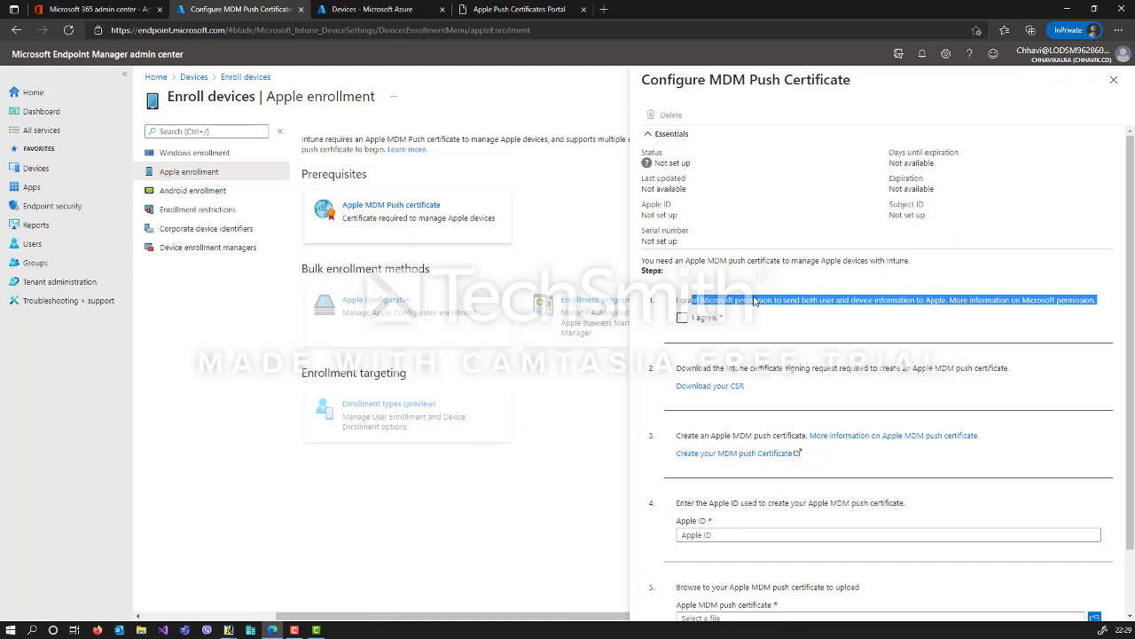
# Step: Agree to share data with Apple, download IntuneCSR (1).csr, and go to the Apple Push Certificates Portal
pyautogui.click(682, 318)
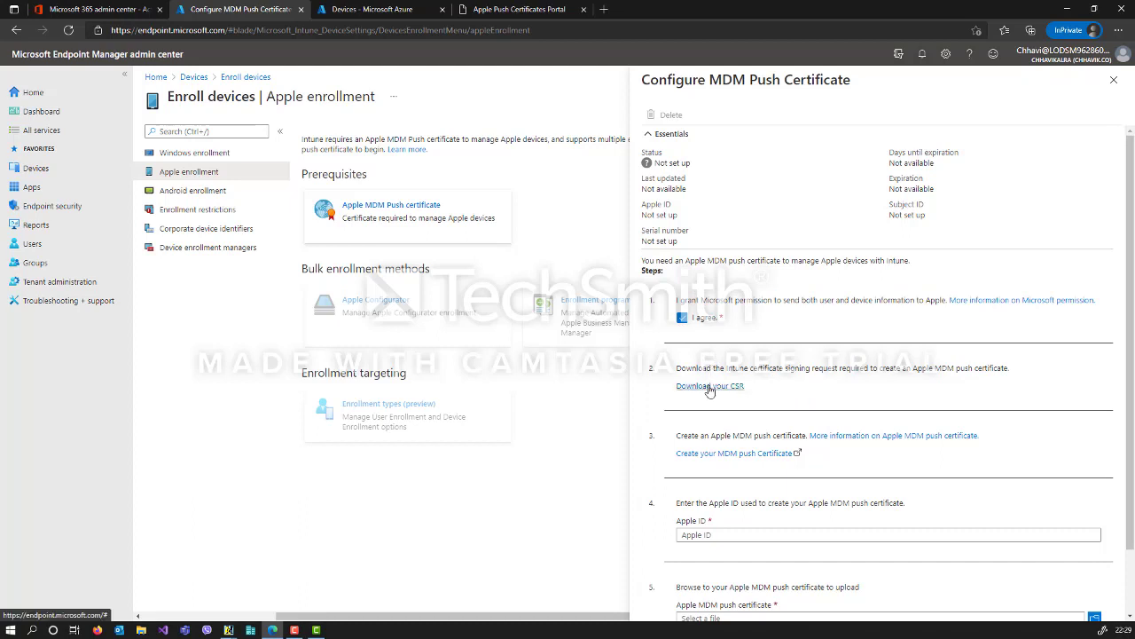
pyautogui.click(710, 387)
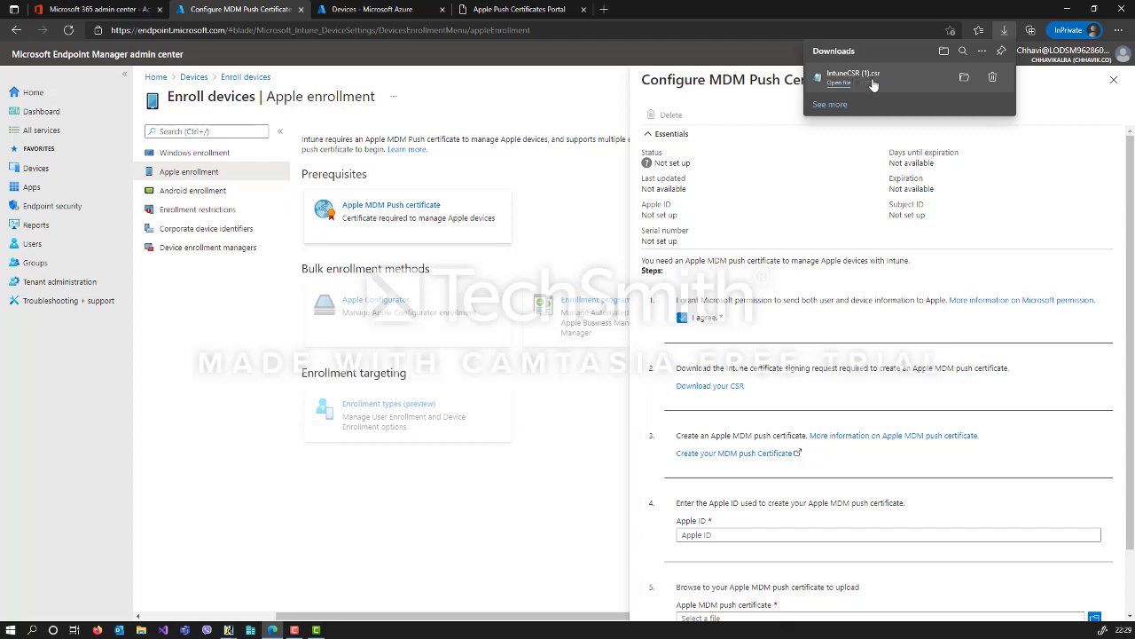
pyautogui.click(516, 8)
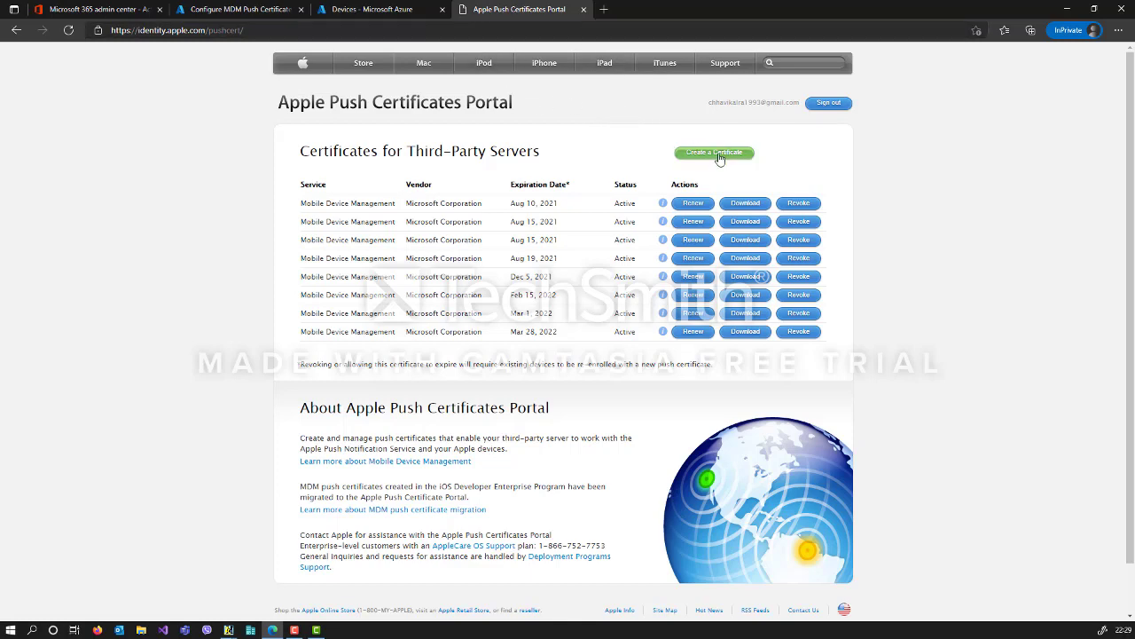
# Step: Start a new push certificate, accept the terms, and select IntuneCSR (1).csr from Downloads
pyautogui.click(715, 153)
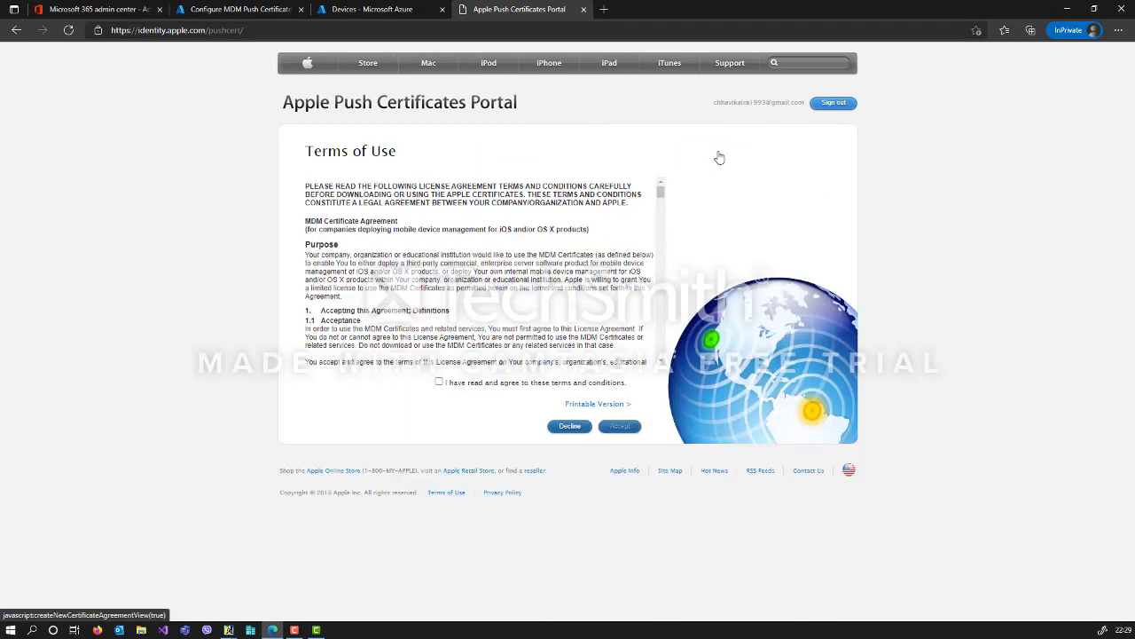
pyautogui.click(439, 382)
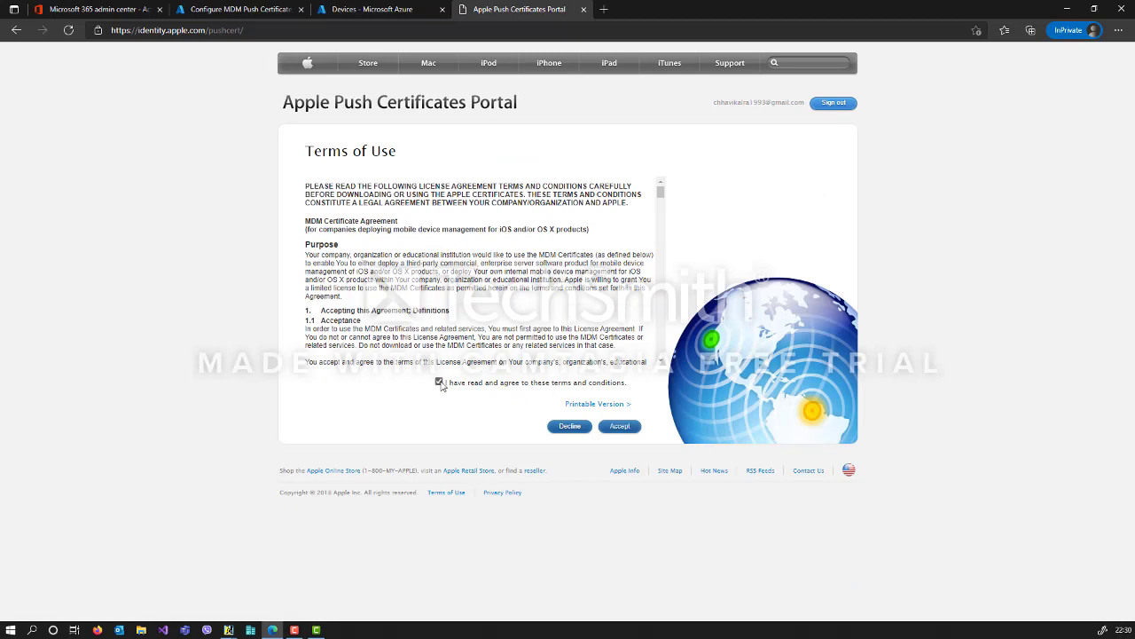
pyautogui.click(624, 427)
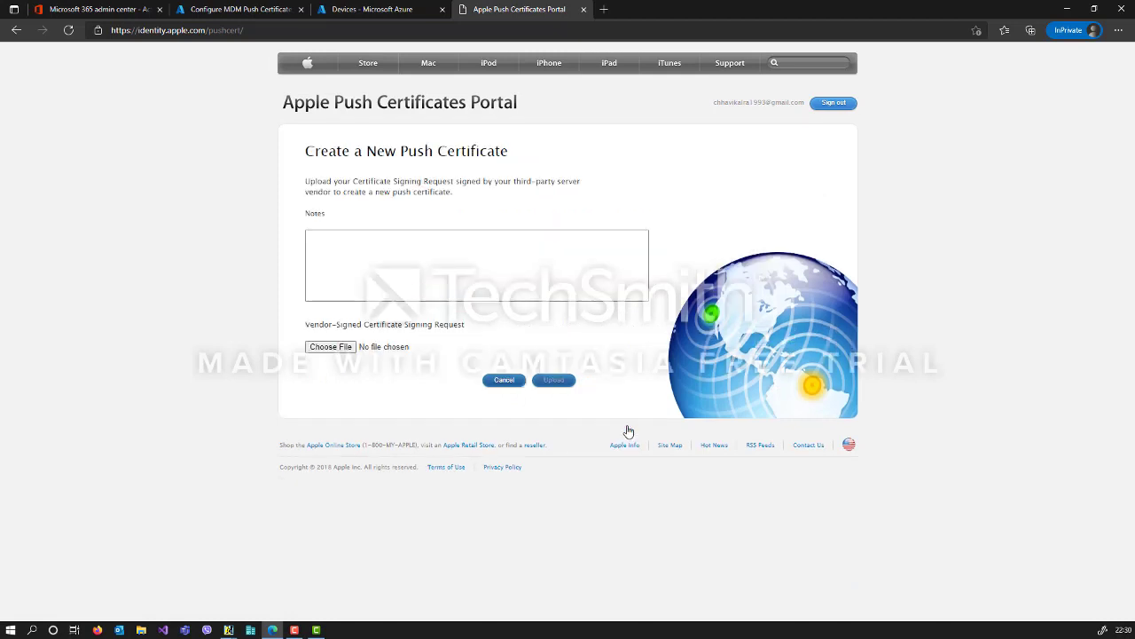
pyautogui.click(324, 354)
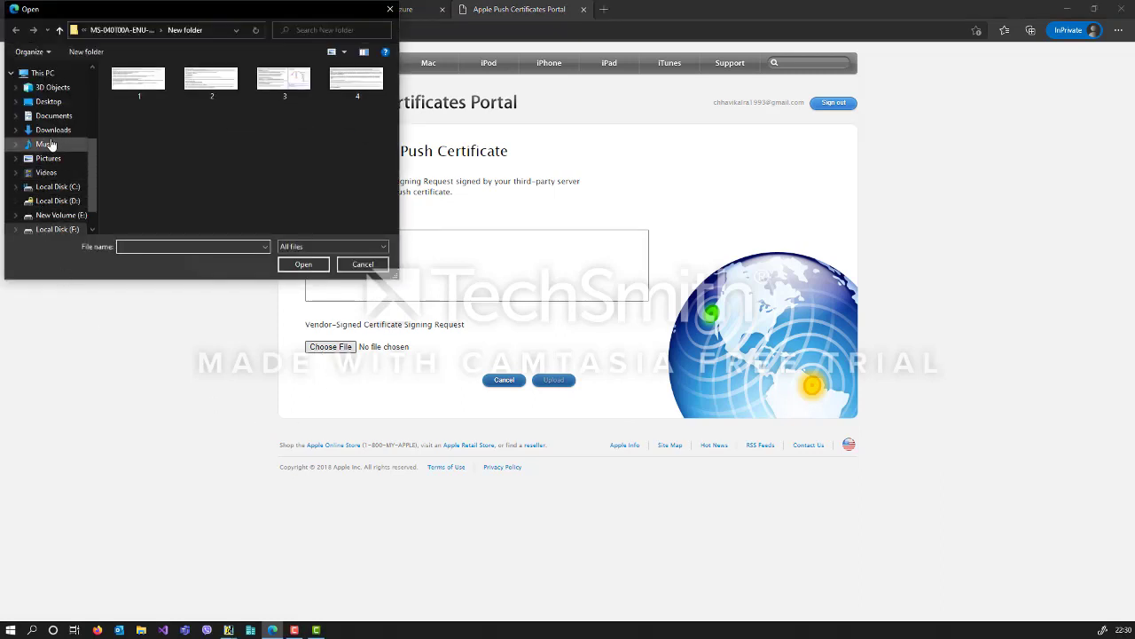
pyautogui.click(55, 130)
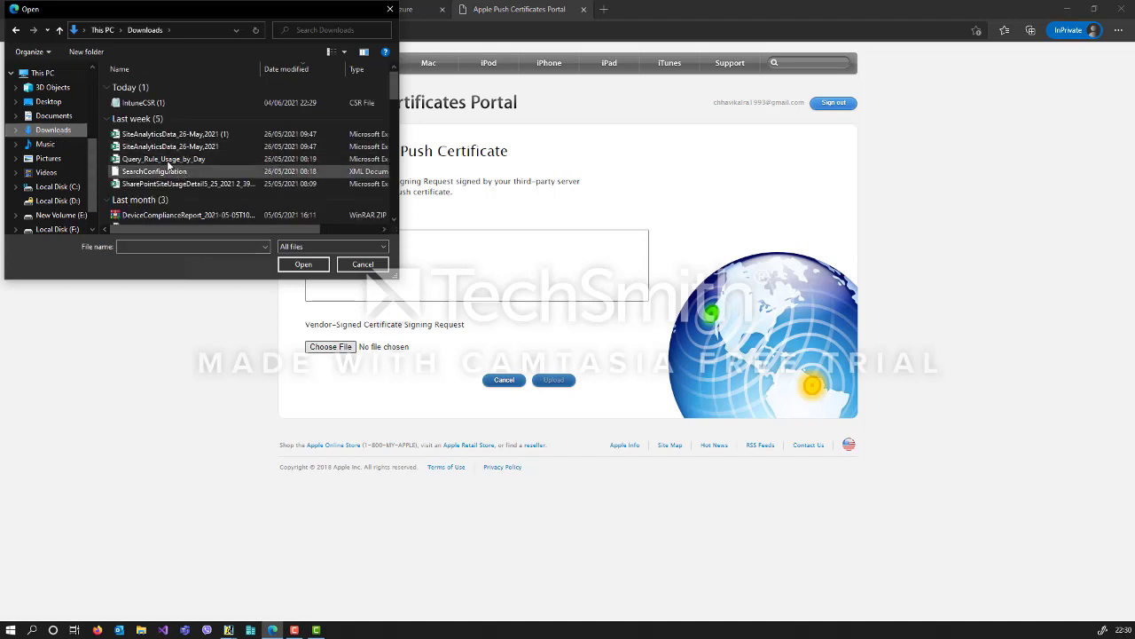
pyautogui.click(152, 103)
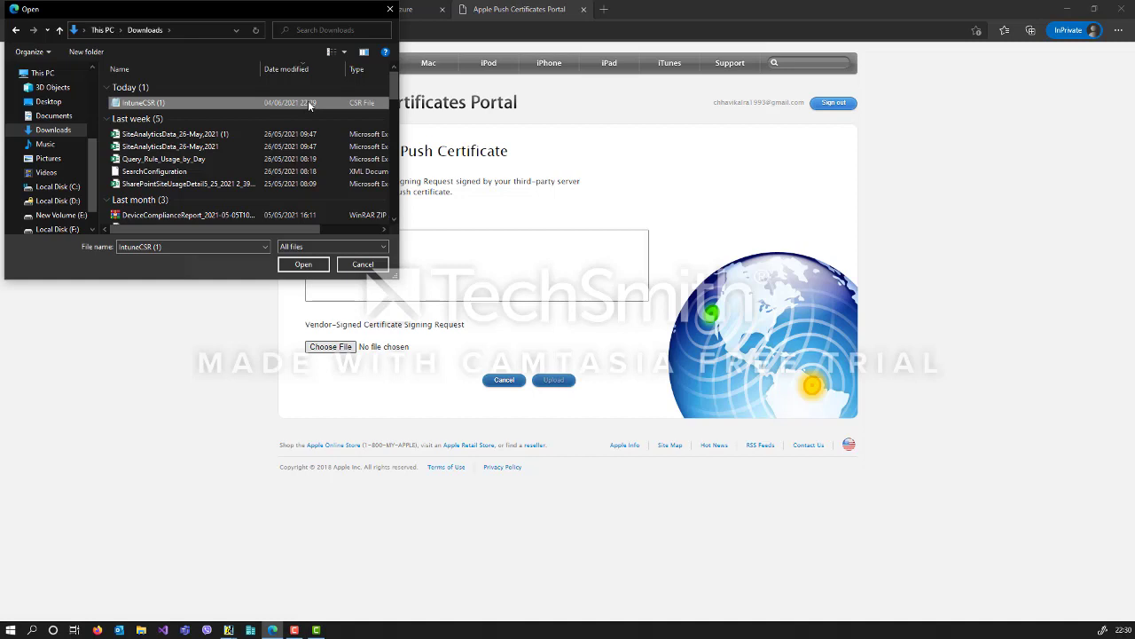
pyautogui.click(303, 264)
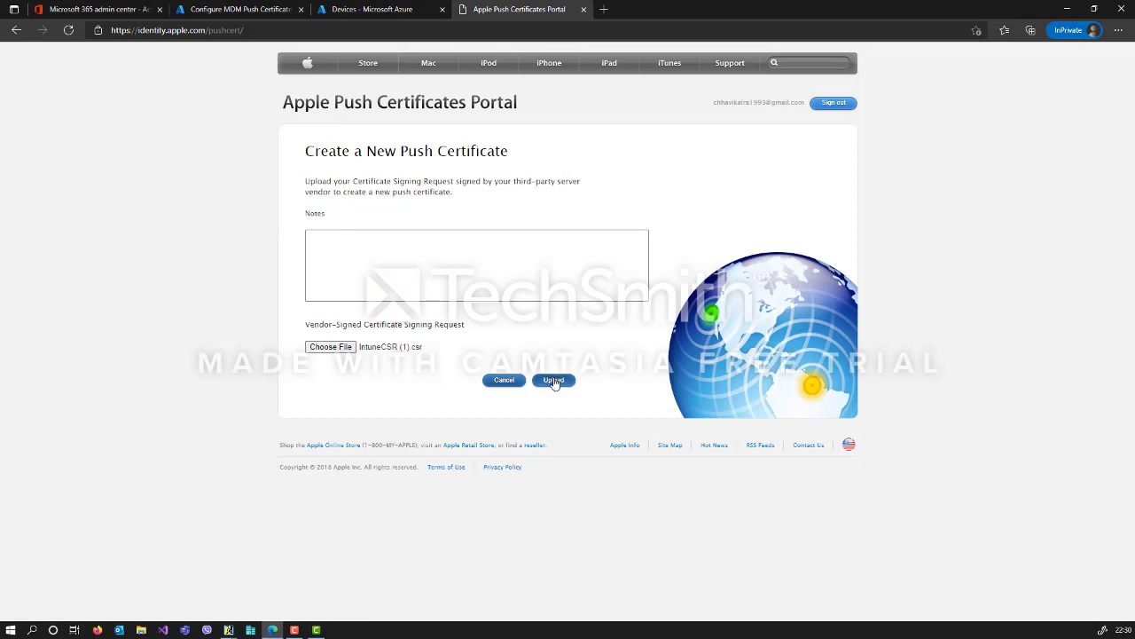
# Step: Upload the CSR and download MDM_ Microsoft Corporation_Certificate.pem
pyautogui.click(554, 380)
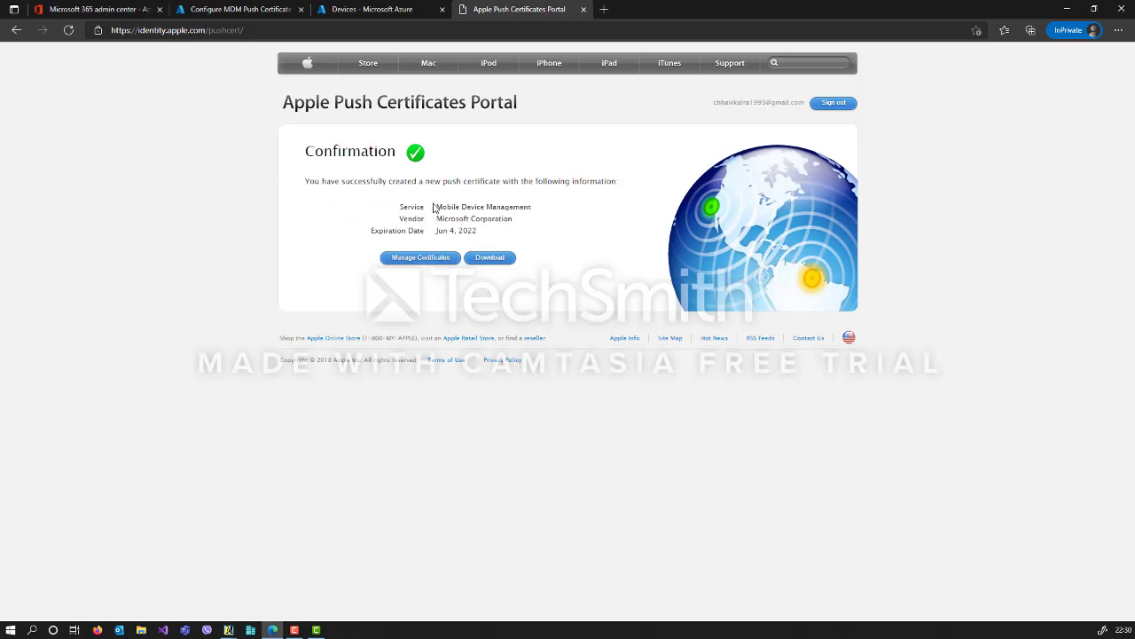
pyautogui.moveTo(436, 207); pyautogui.dragTo(503, 243)
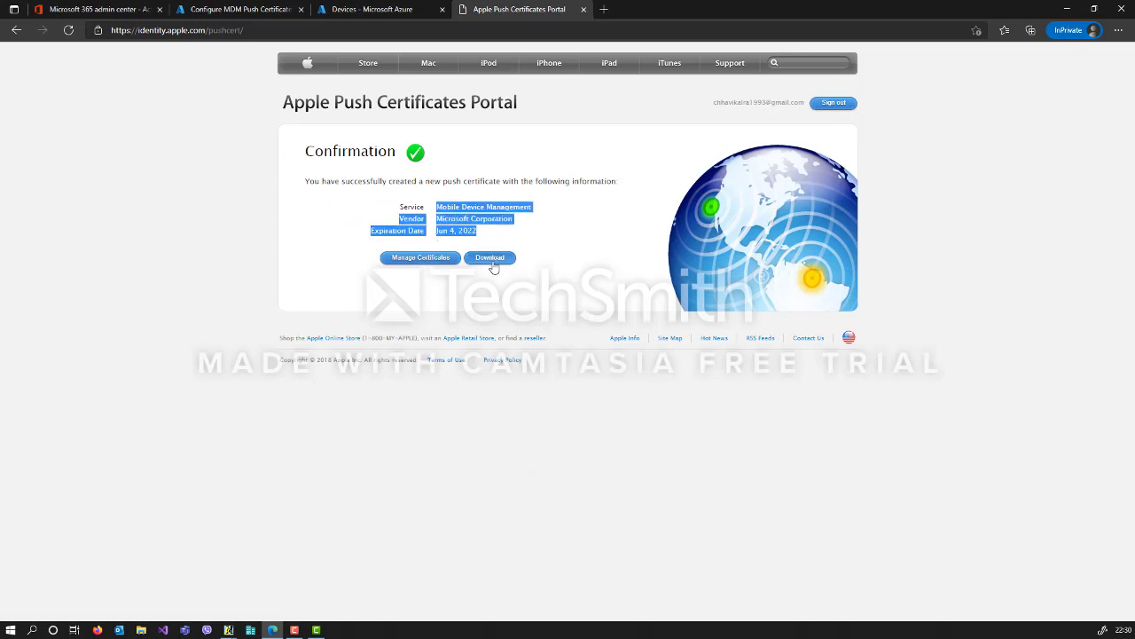
pyautogui.click(490, 259)
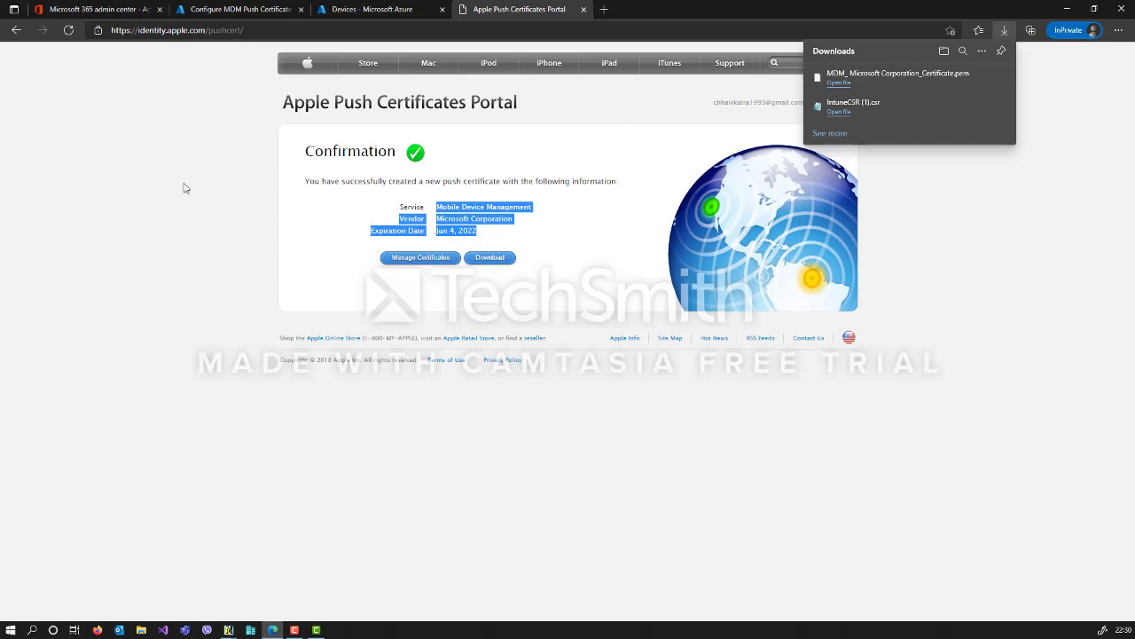
# Step: Back in the MDM push certificate setup, fill the Apple ID field with the saved account
pyautogui.click(225, 9)
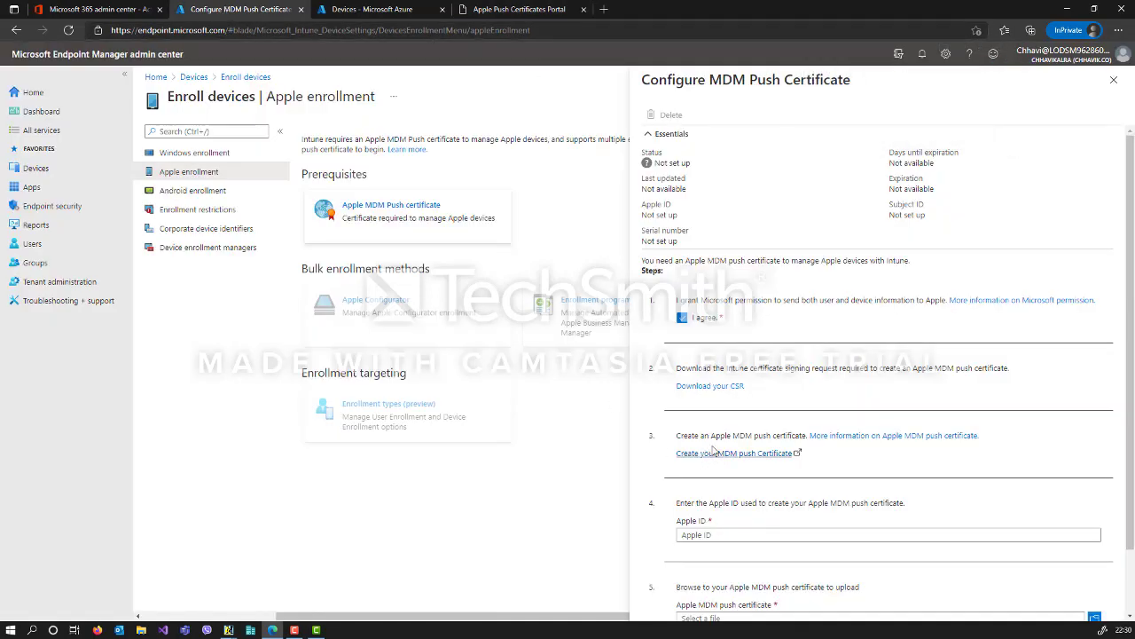
pyautogui.scroll(-1, 754, 425)
pyautogui.click(705, 460)
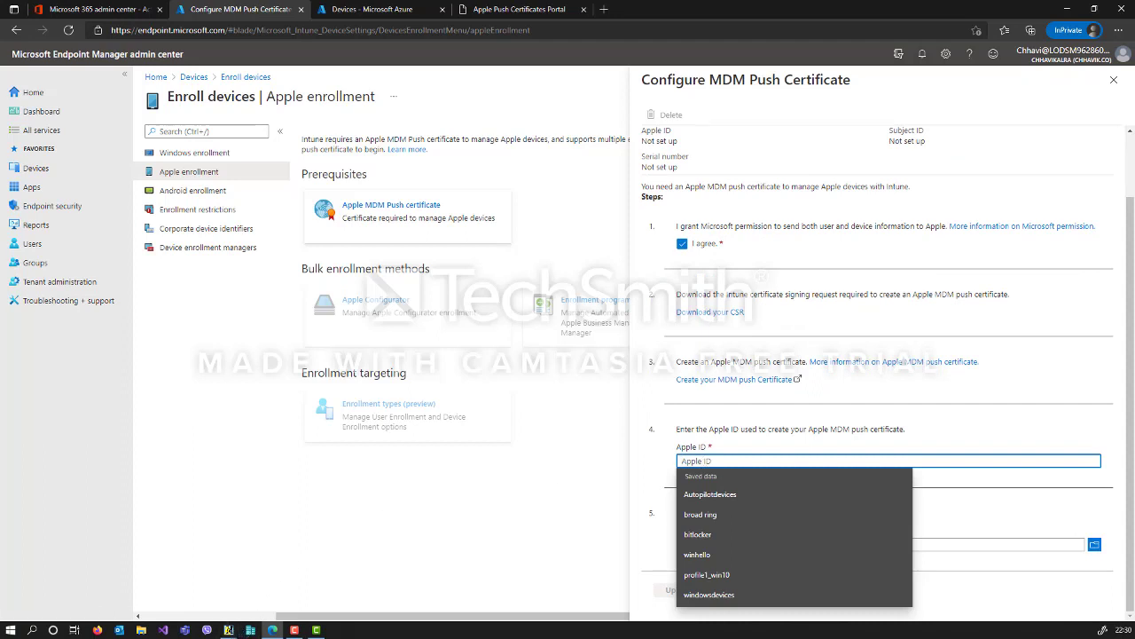
pyautogui.click(742, 461)
pyautogui.press('Down')
pyautogui.press('Return')
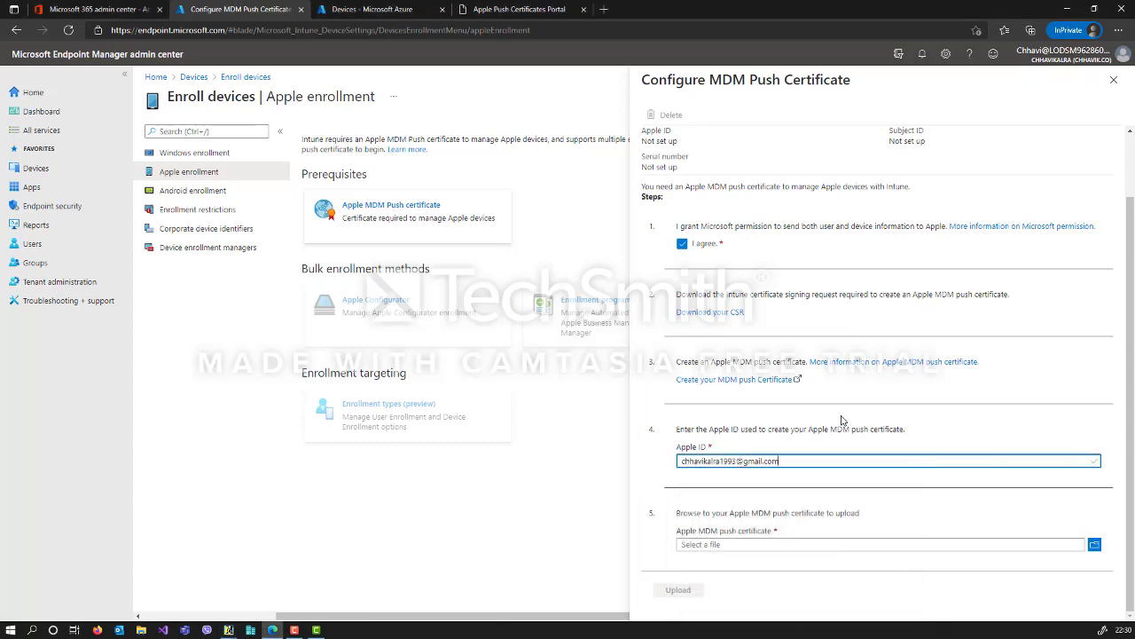
# Step: Select MDM_ Microsoft Corporation_Certificate.pem from Downloads and upload the push certificate
pyautogui.click(842, 419)
pyautogui.click(1094, 544)
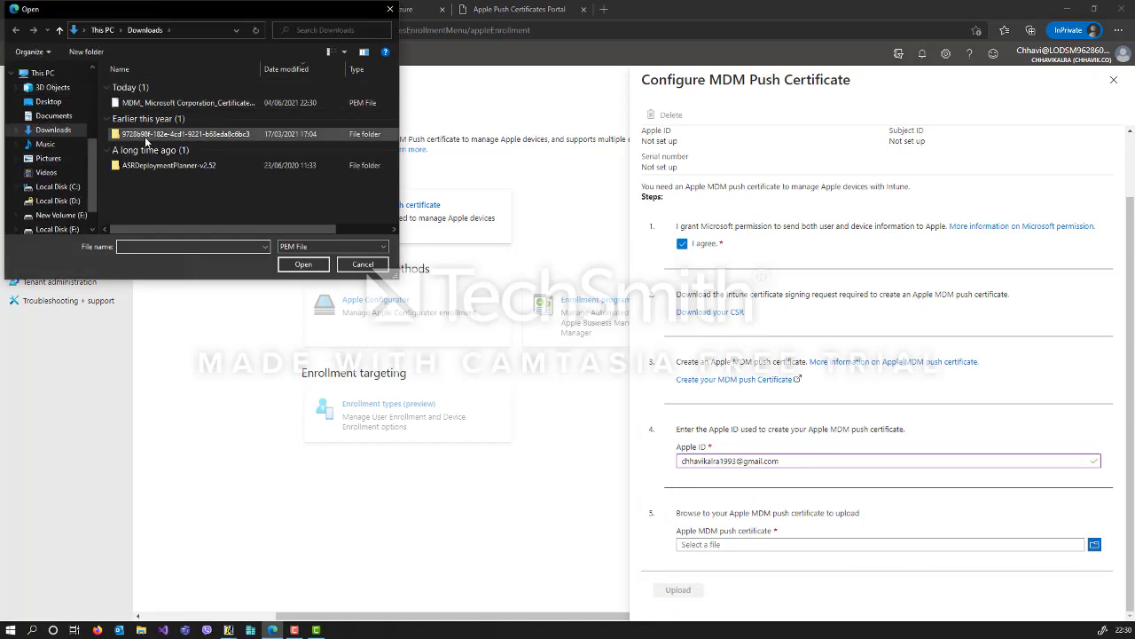
pyautogui.click(177, 104)
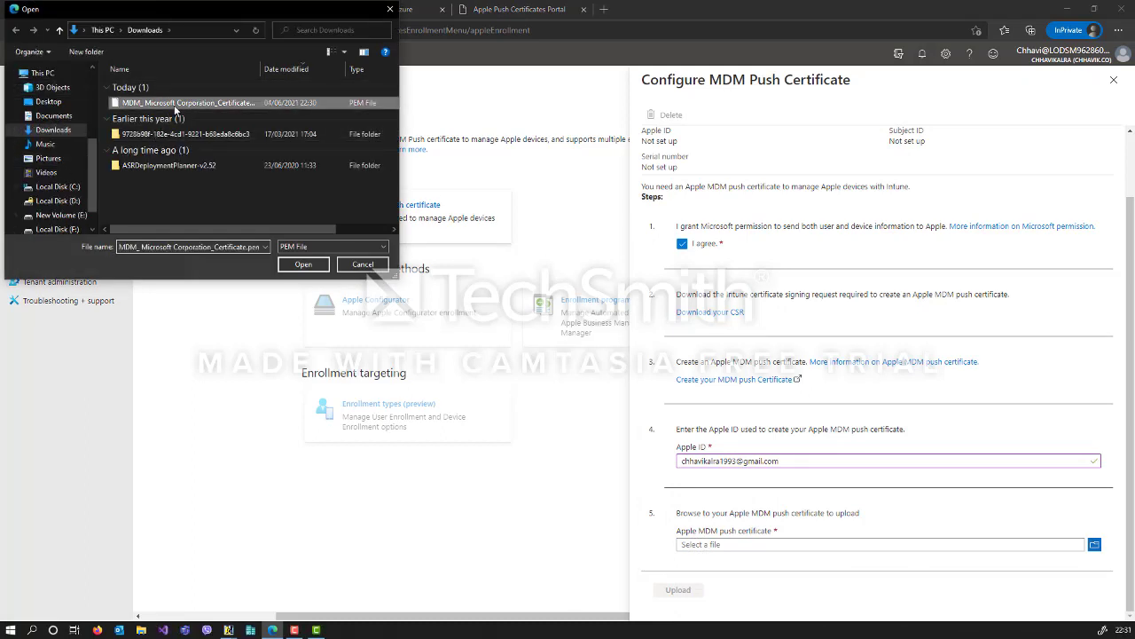
pyautogui.click(303, 265)
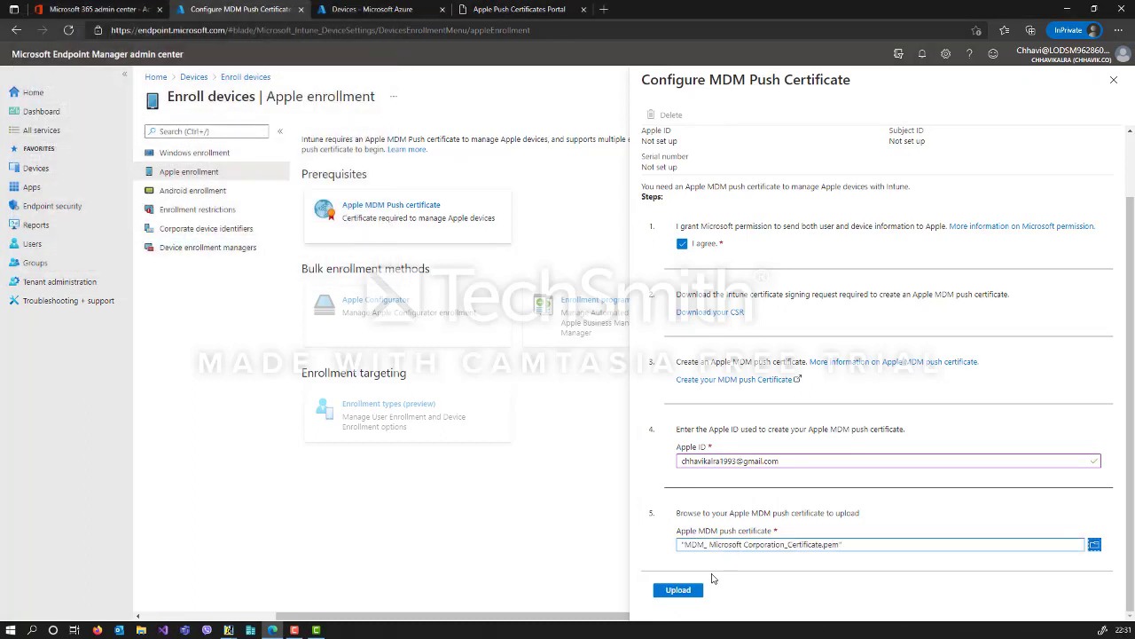
pyautogui.click(680, 591)
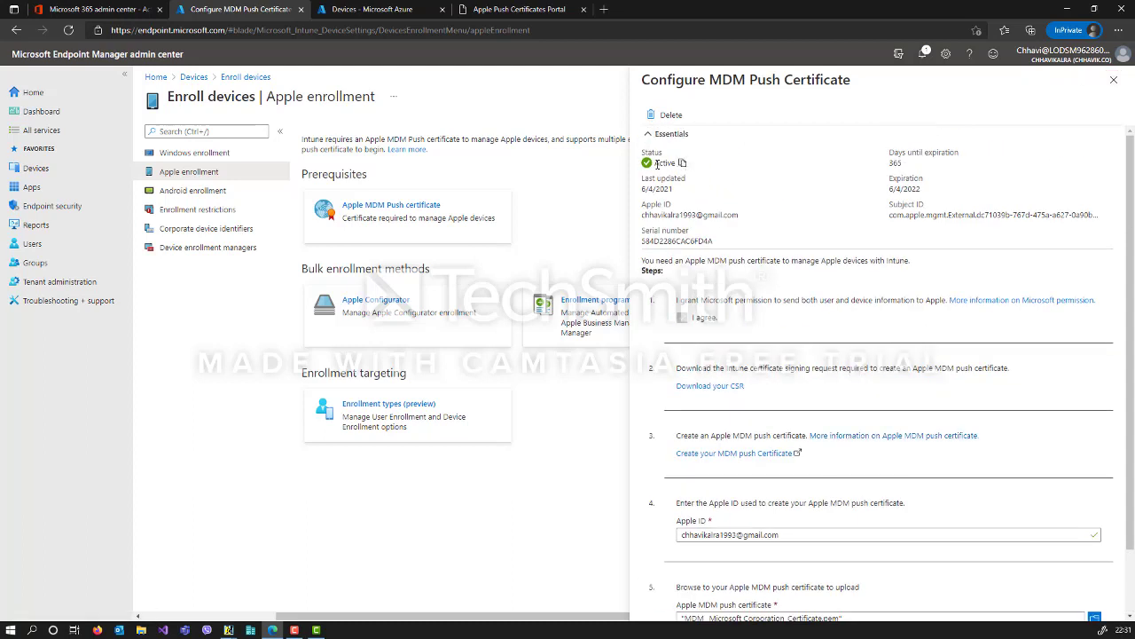
# Step: Confirm the push certificate is Active, then check the iOS/iPadOS device list shows no results
pyautogui.moveTo(641, 216); pyautogui.dragTo(740, 216)
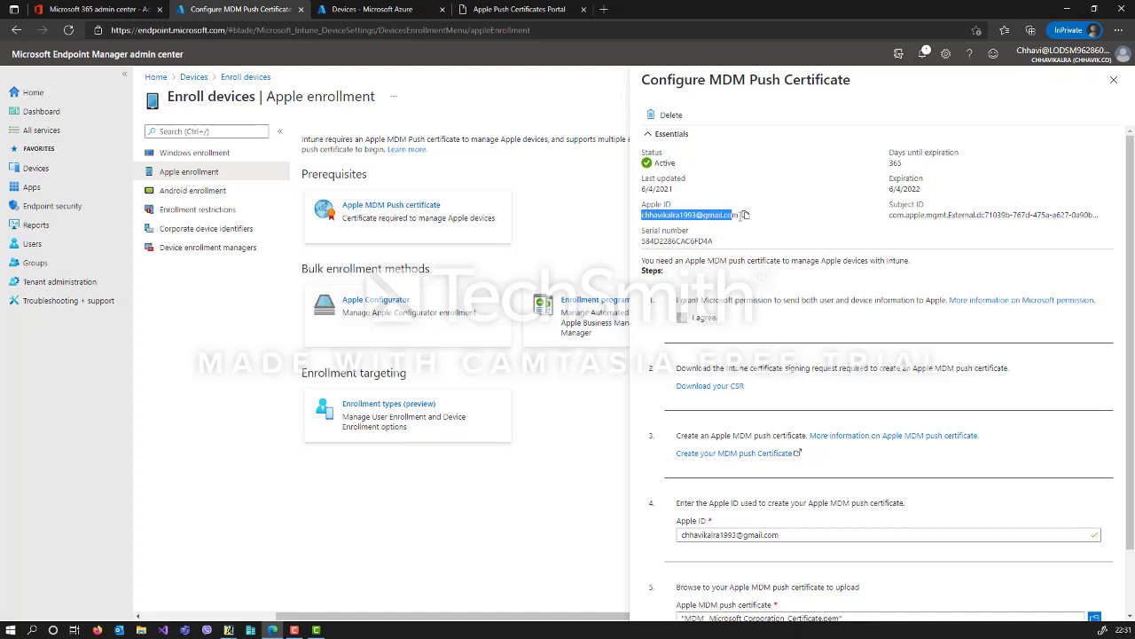
pyautogui.click(1114, 81)
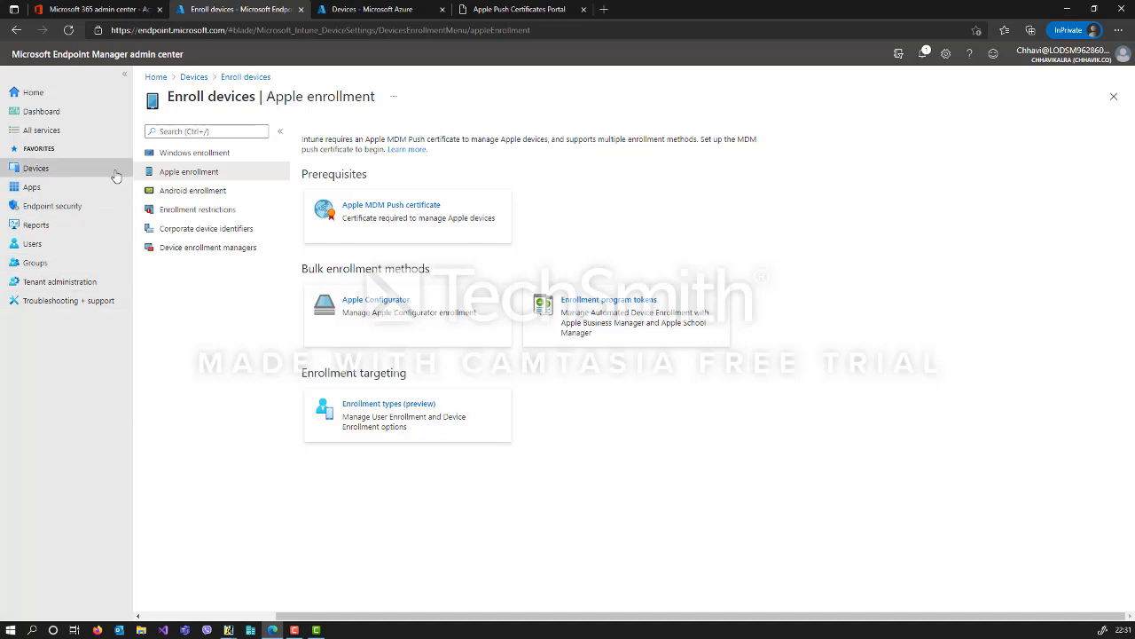
pyautogui.click(195, 77)
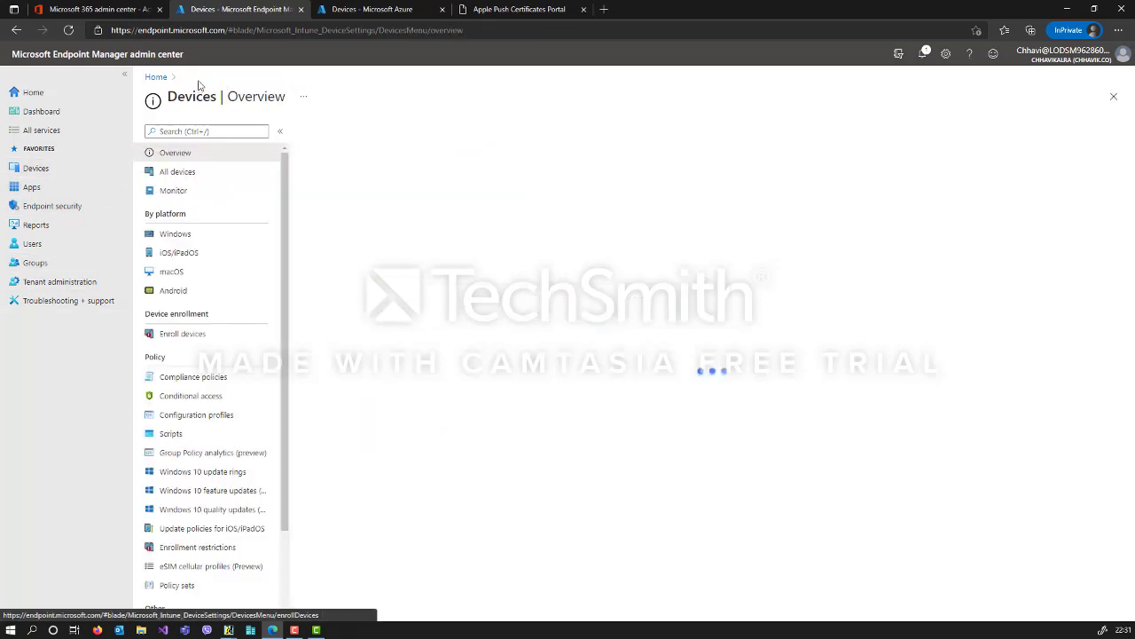
pyautogui.click(193, 256)
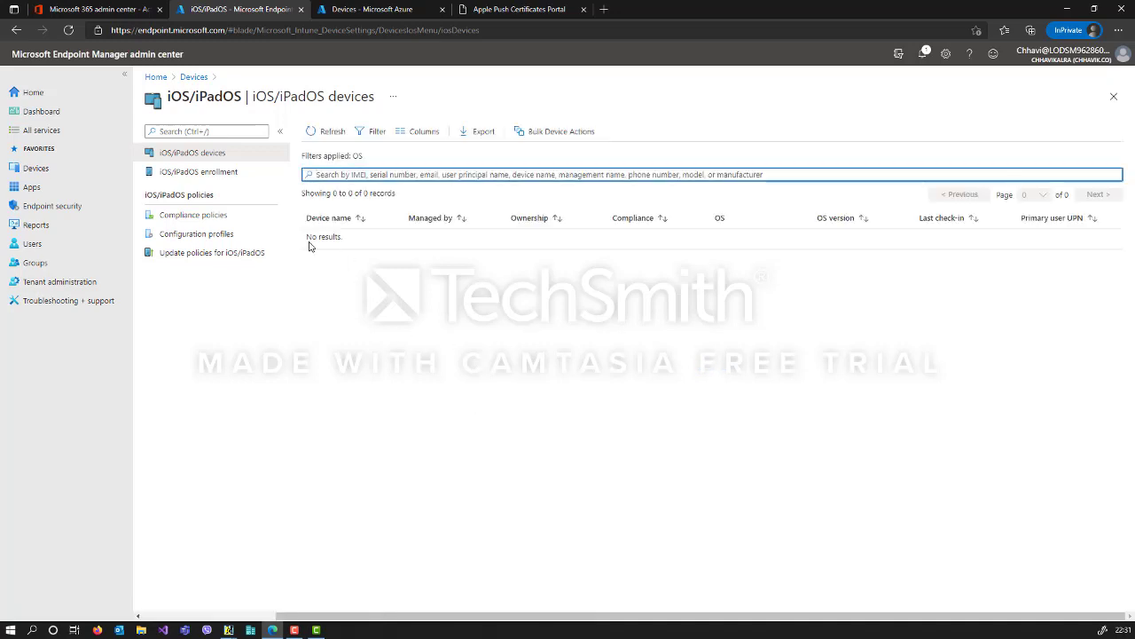
pyautogui.moveTo(312, 237); pyautogui.dragTo(386, 242)
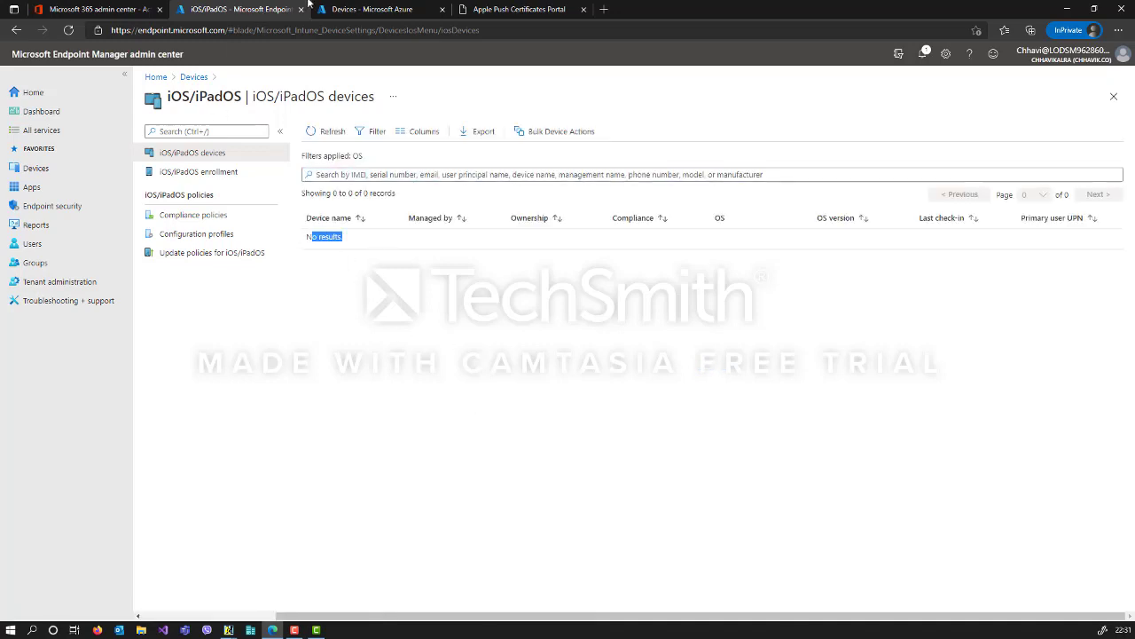
pyautogui.click(359, 11)
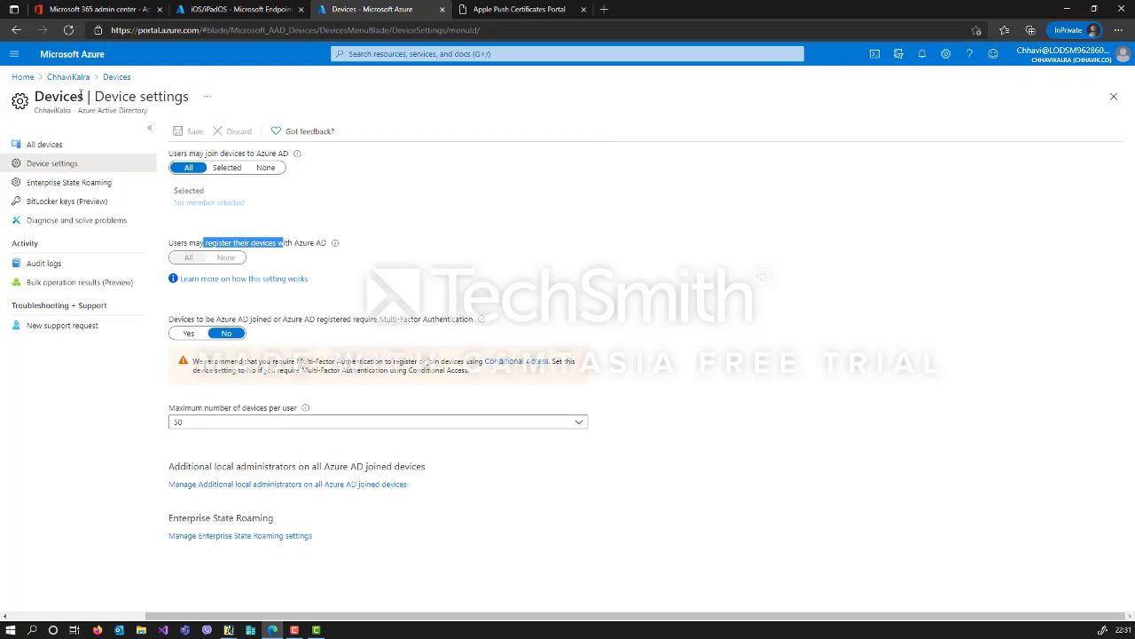
# Step: Show the All devices list in Azure Active Directory's Devices blade
pyautogui.click(46, 145)
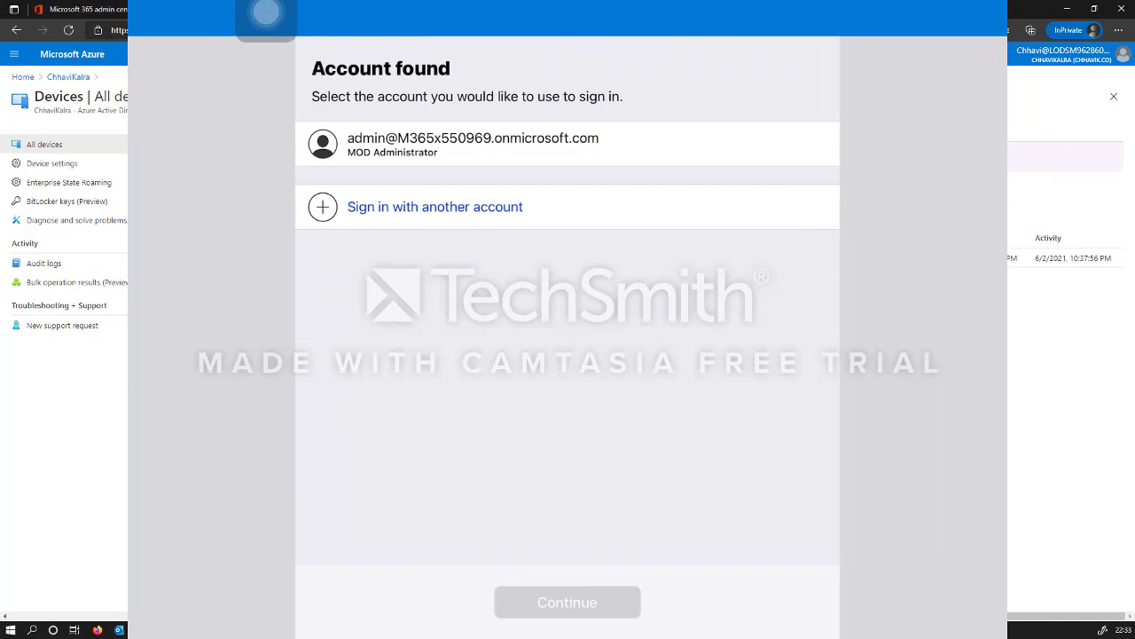
# Step: Choose to sign in with another account and submit the work e-mail address
pyautogui.click(435, 206)
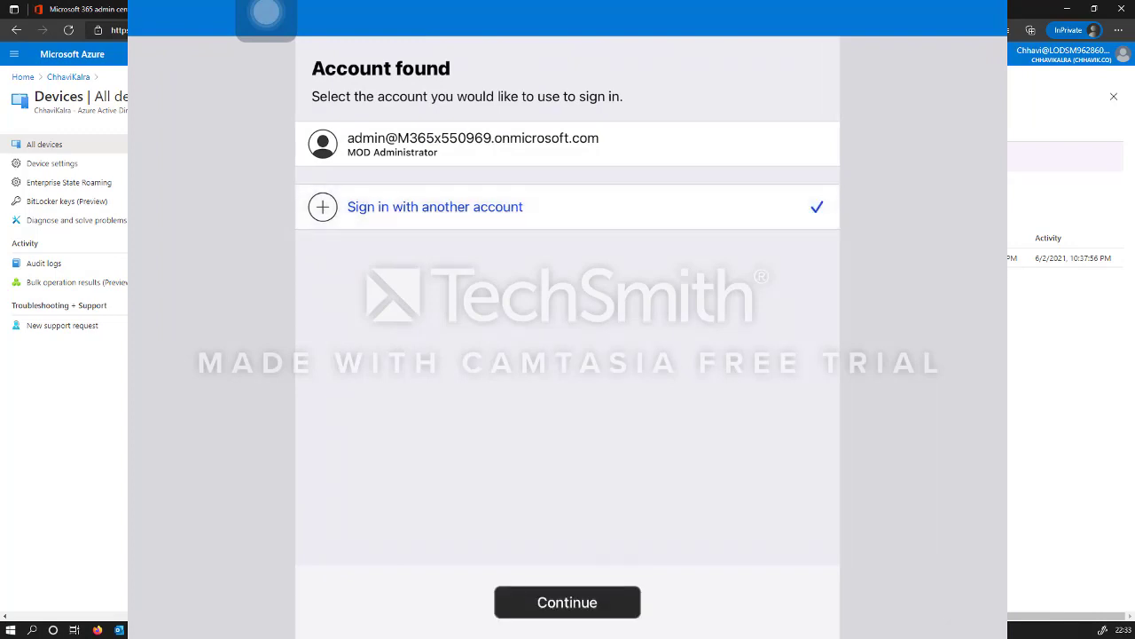
pyautogui.click(567, 601)
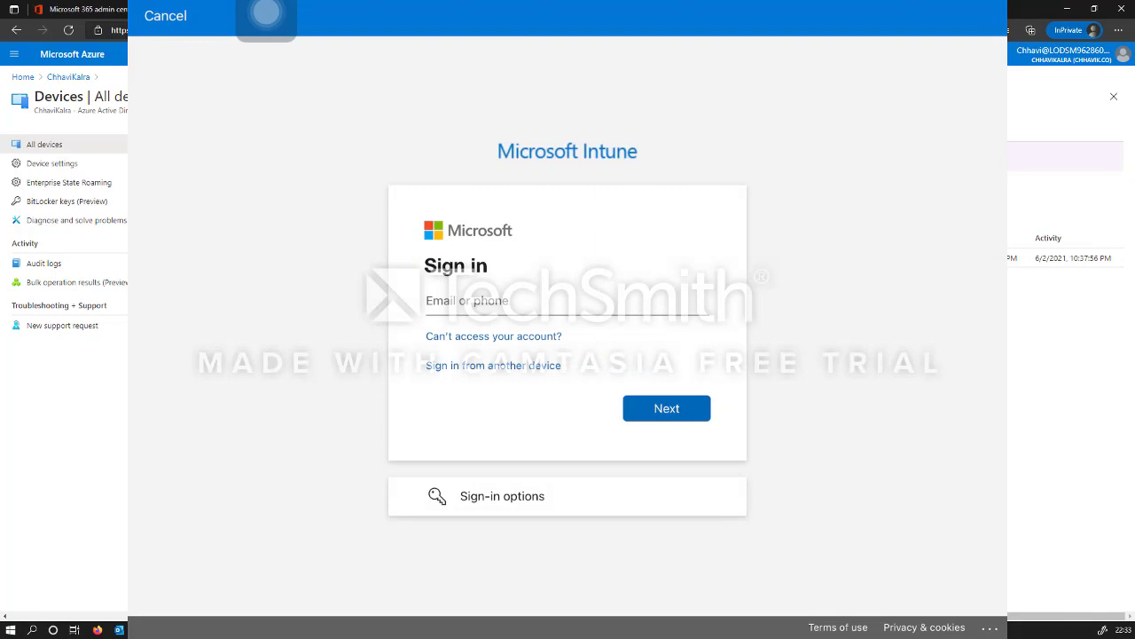
pyautogui.click(497, 301)
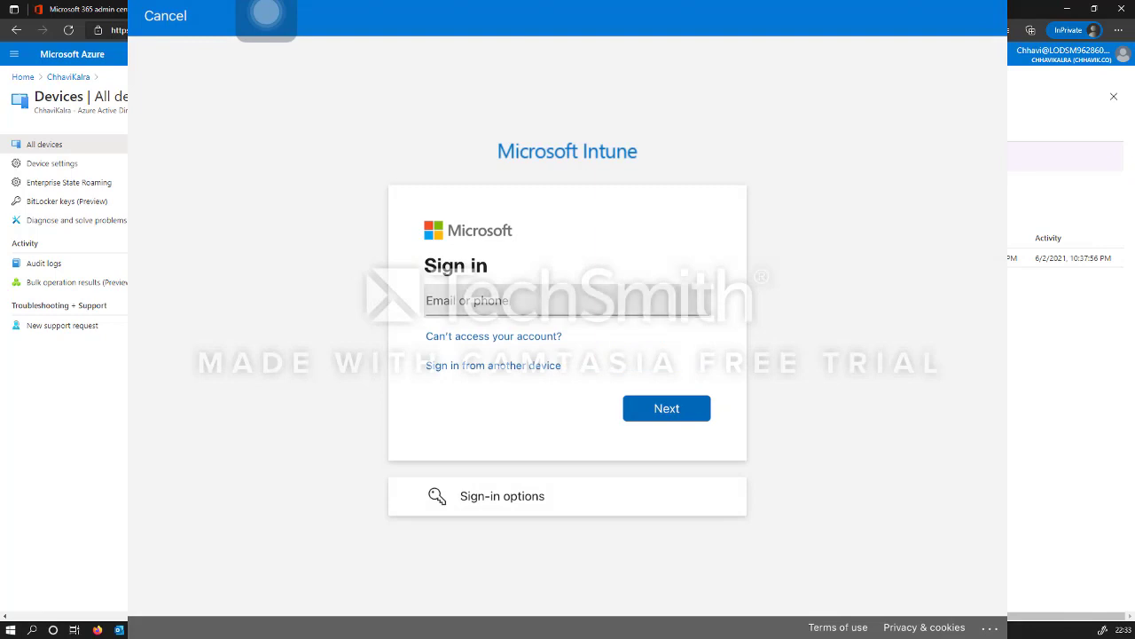
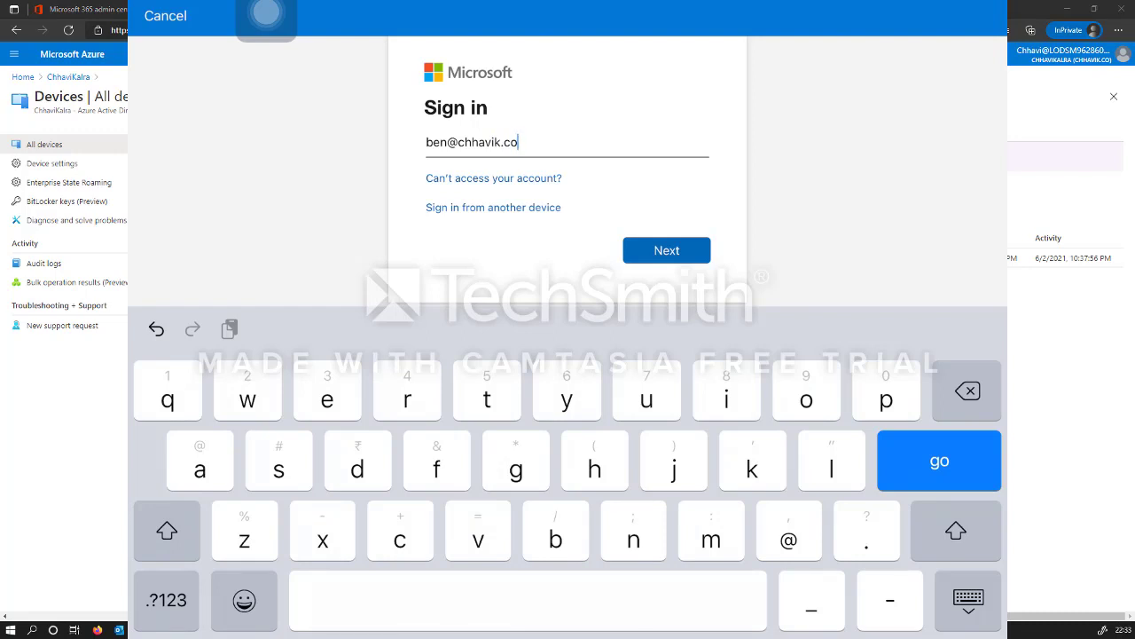
pyautogui.press('Return')
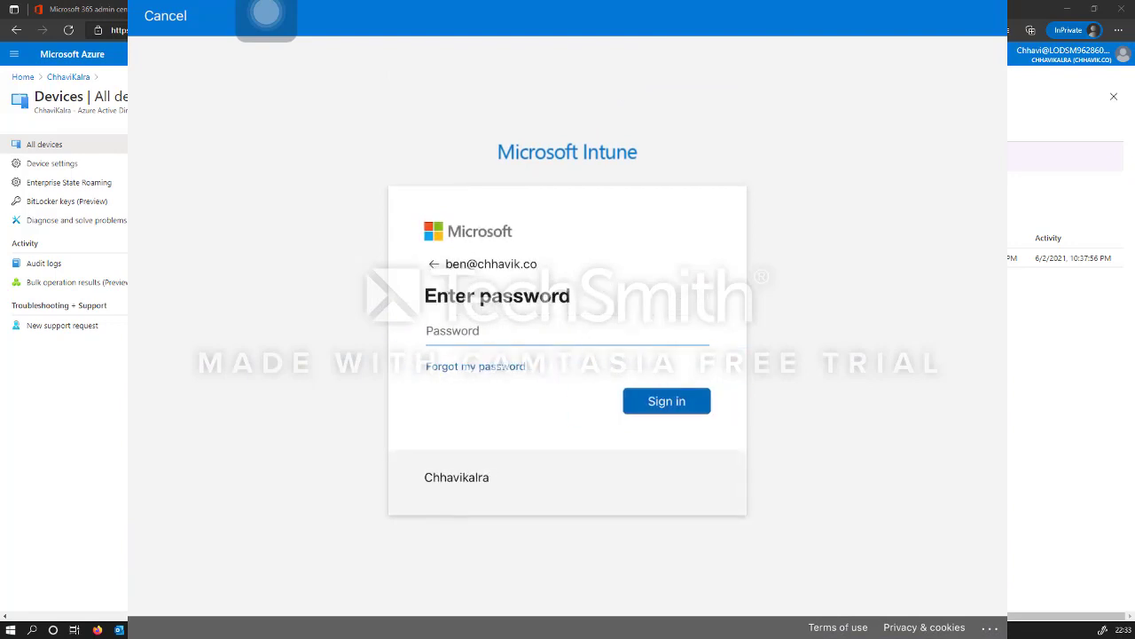
# Step: Enter the work account password and submit it to finish signing in
pyautogui.click(497, 330)
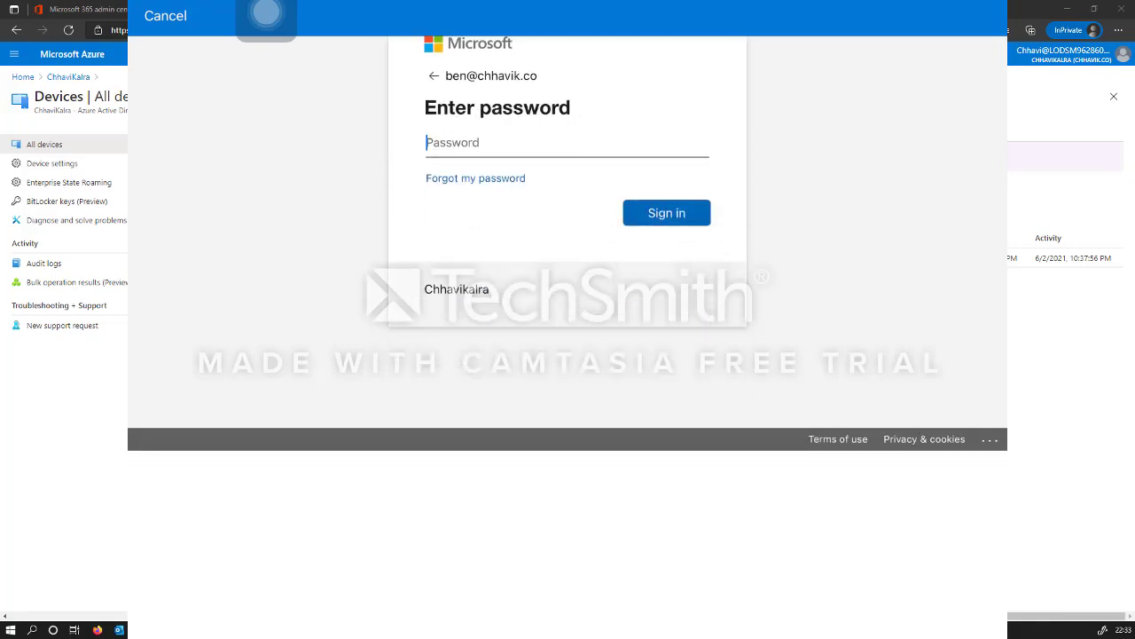
pyautogui.write('•••••••••••')
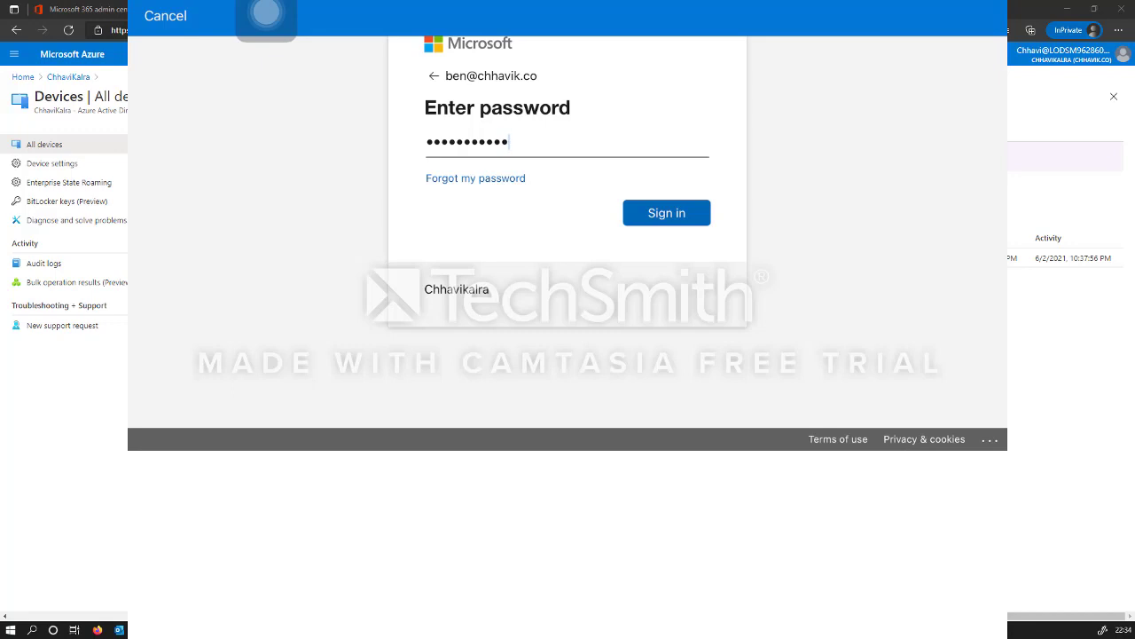
pyautogui.write('•')
pyautogui.press('Return')
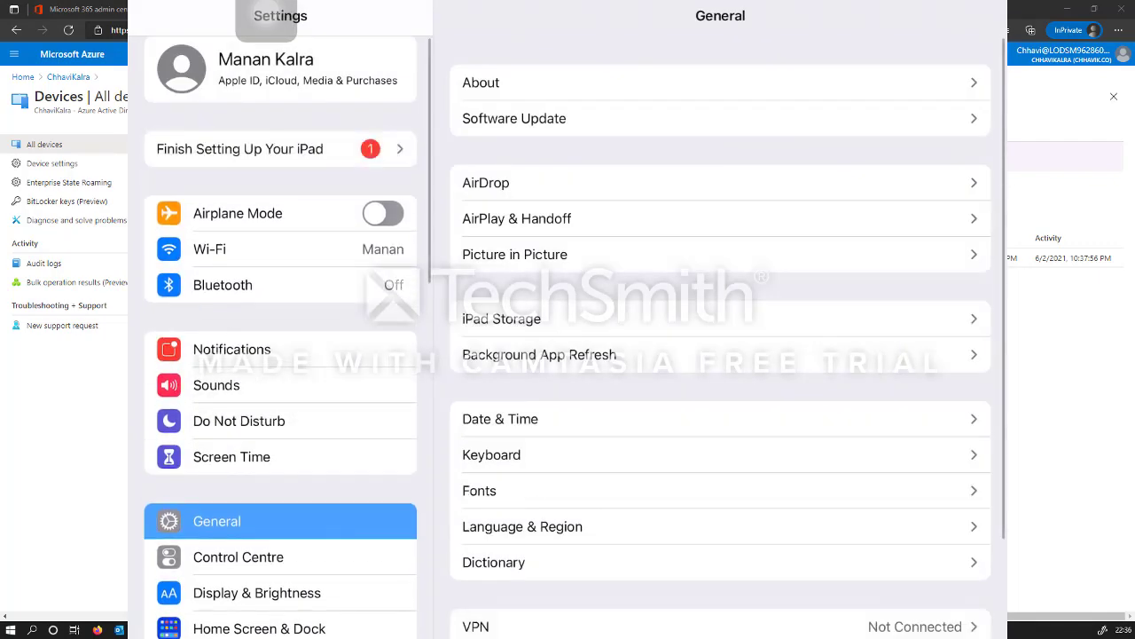
# Step: Browse the General settings and open VPN twice to check its status
pyautogui.scroll(-4, 280, 399)
pyautogui.scroll(3, 280, 337)
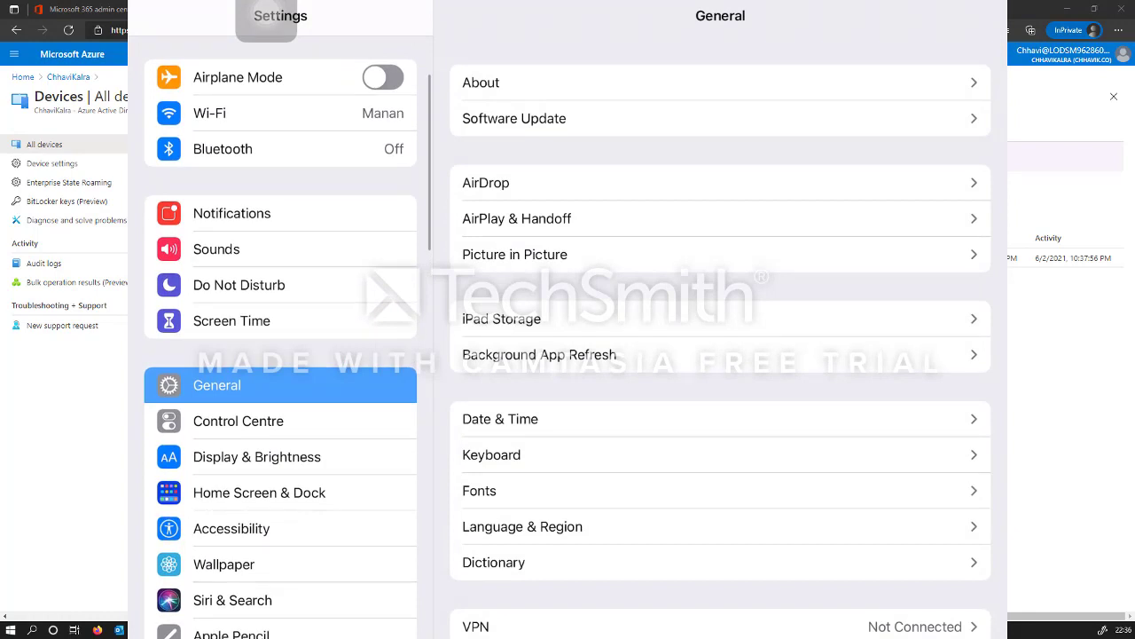
pyautogui.scroll(-3, 720, 337)
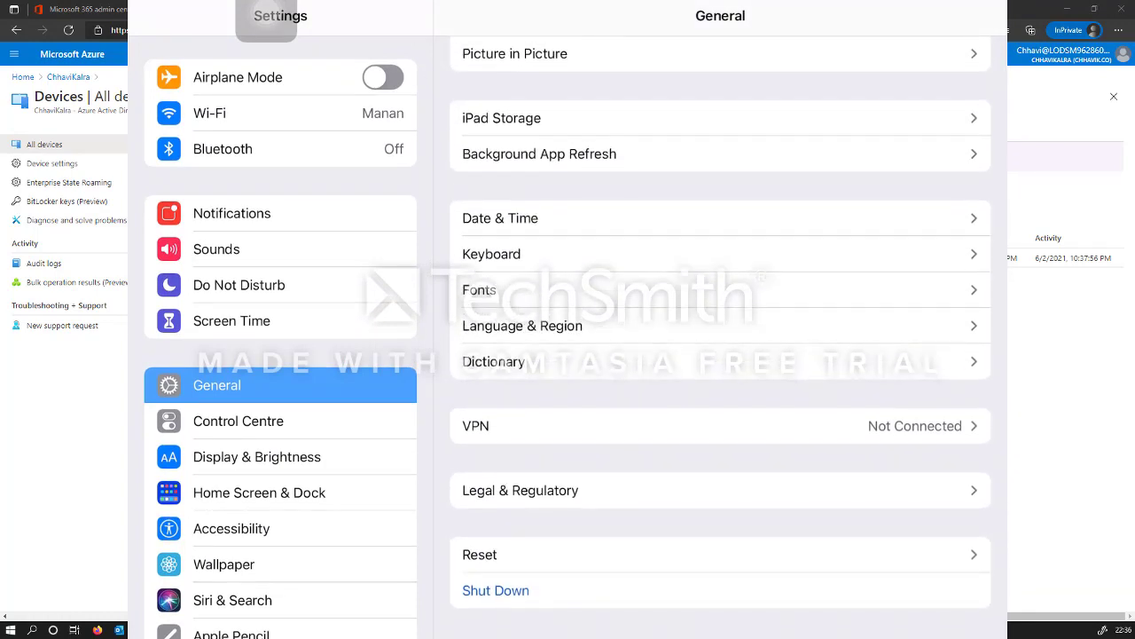
pyautogui.scroll(1, 720, 337)
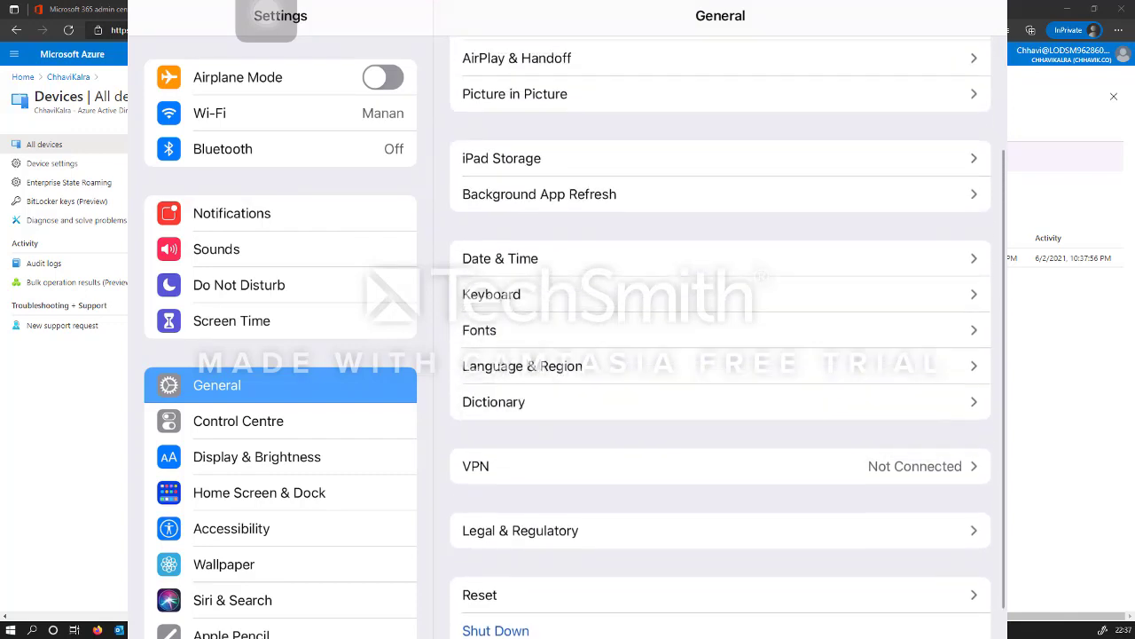
pyautogui.scroll(-2, 720, 338)
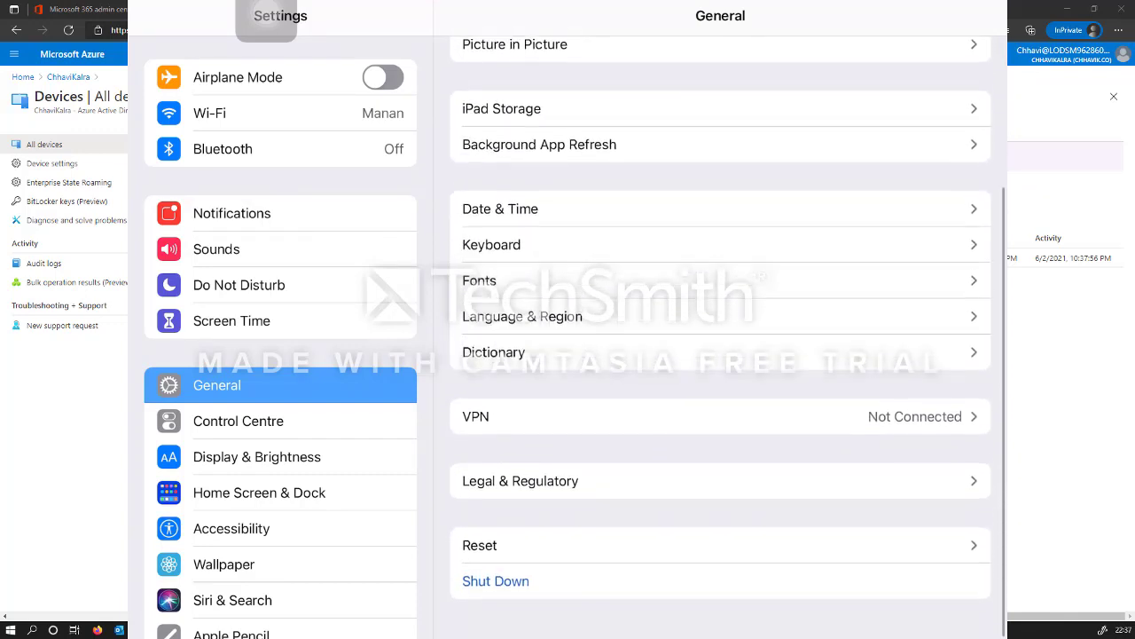
pyautogui.click(721, 425)
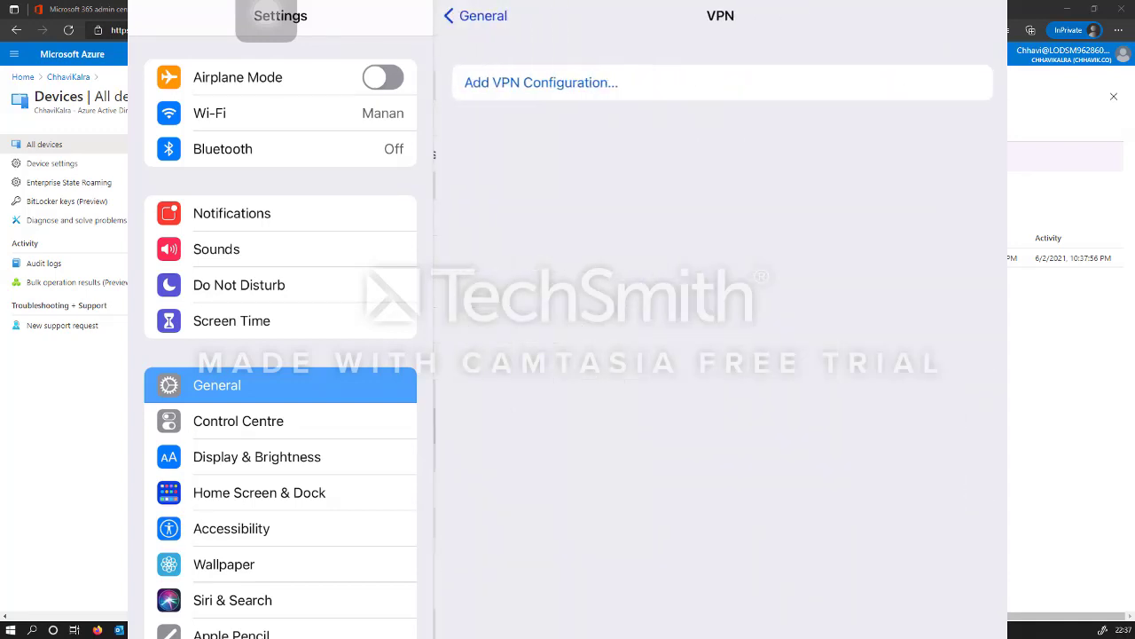
pyautogui.click(470, 15)
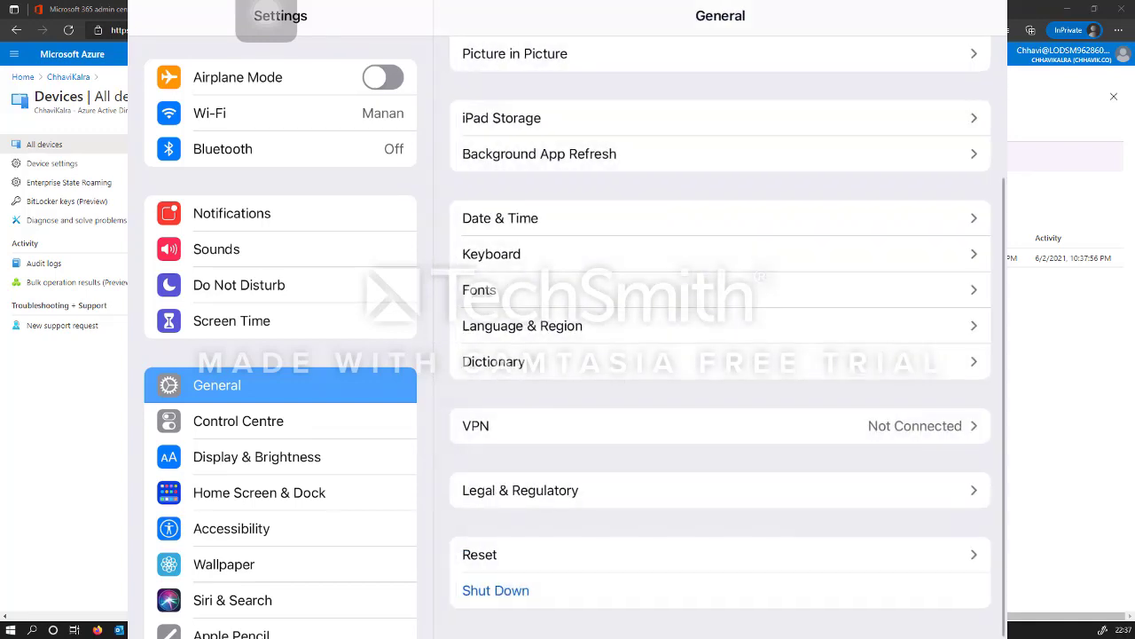
pyautogui.click(720, 426)
pyautogui.click(449, 15)
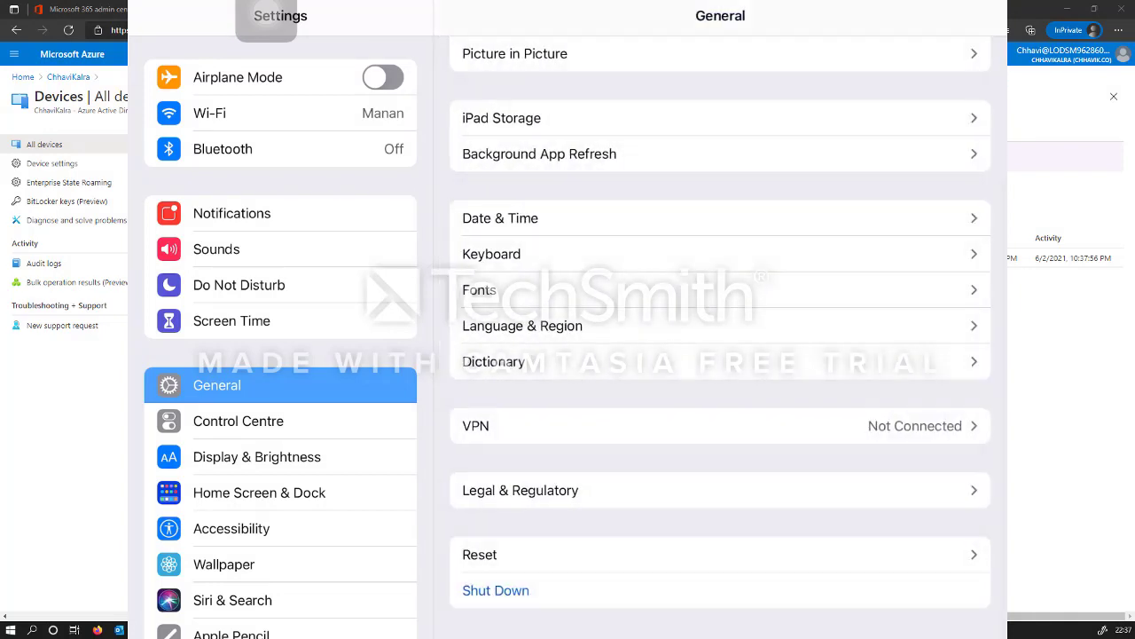
pyautogui.scroll(-1, 720, 355)
pyautogui.scroll(-1, 720, 355)
pyautogui.scroll(-2, 720, 337)
# Step: Return to the home screen and launch Company Portal from the second app page
pyautogui.click(266, 15)
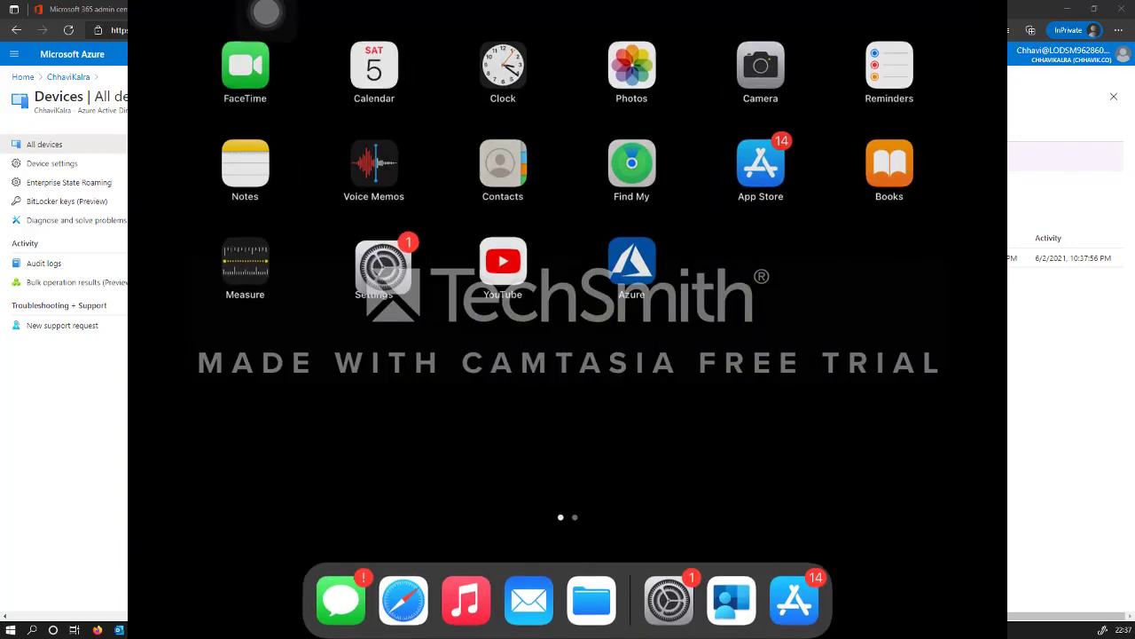
pyautogui.moveTo(709, 399); pyautogui.dragTo(266, 399)
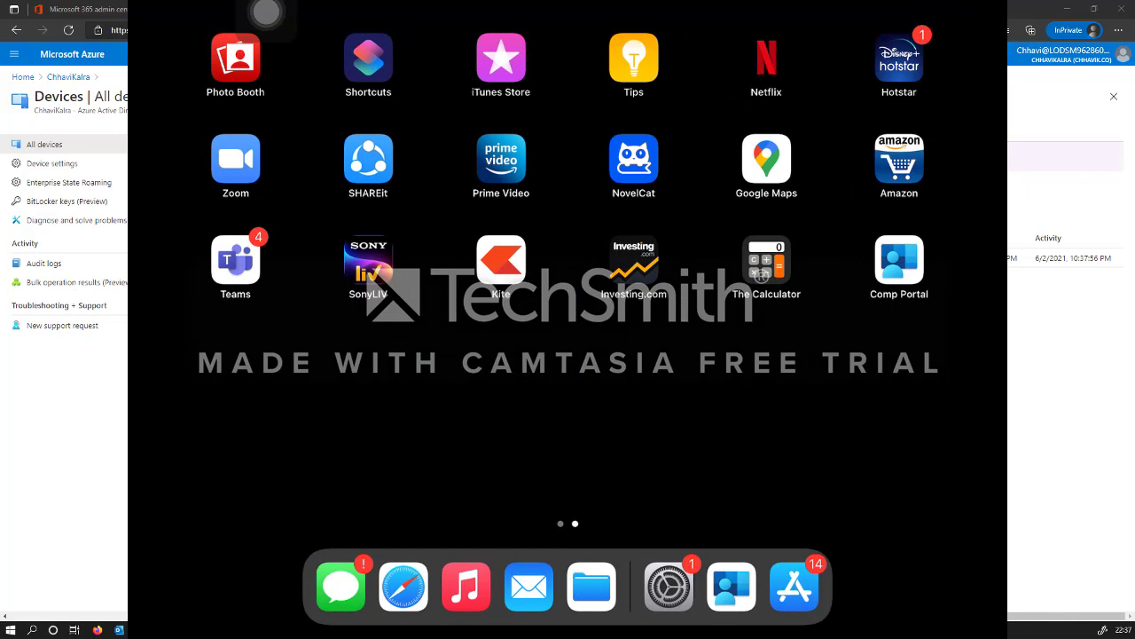
pyautogui.click(898, 259)
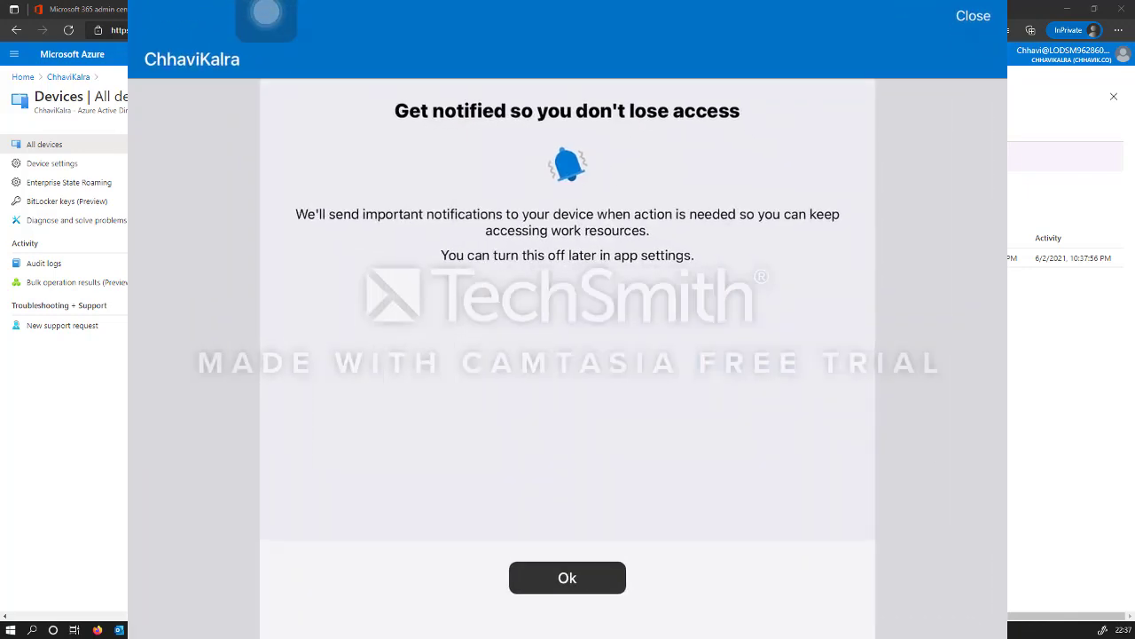
# Step: Answer the notifications prompt, begin work access setup, and accept the privacy information
pyautogui.click(567, 578)
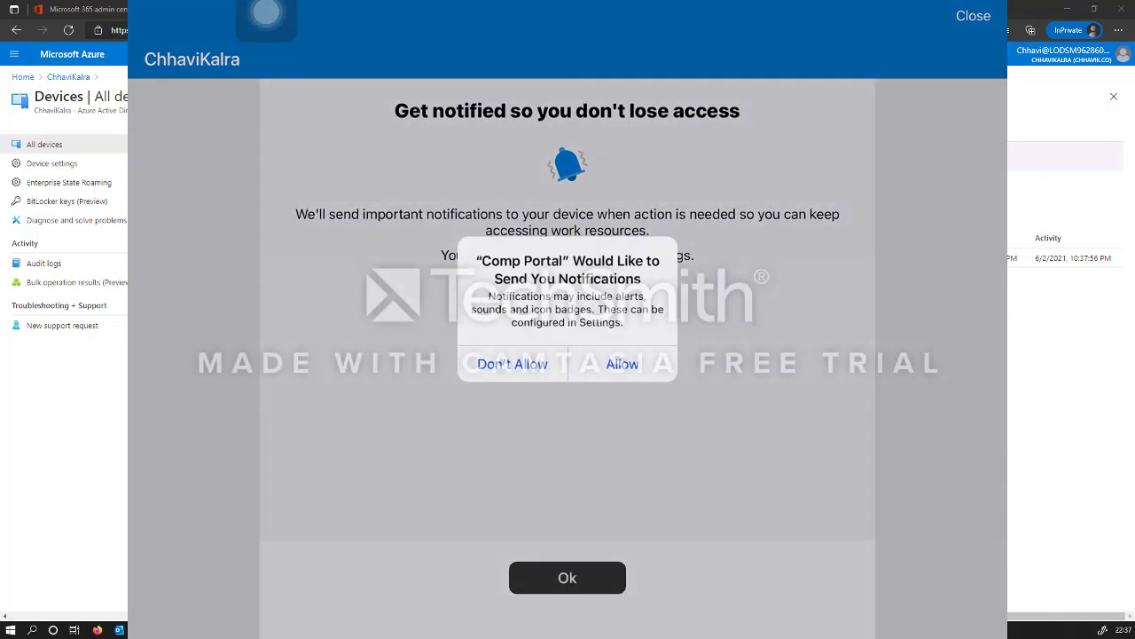
pyautogui.click(623, 364)
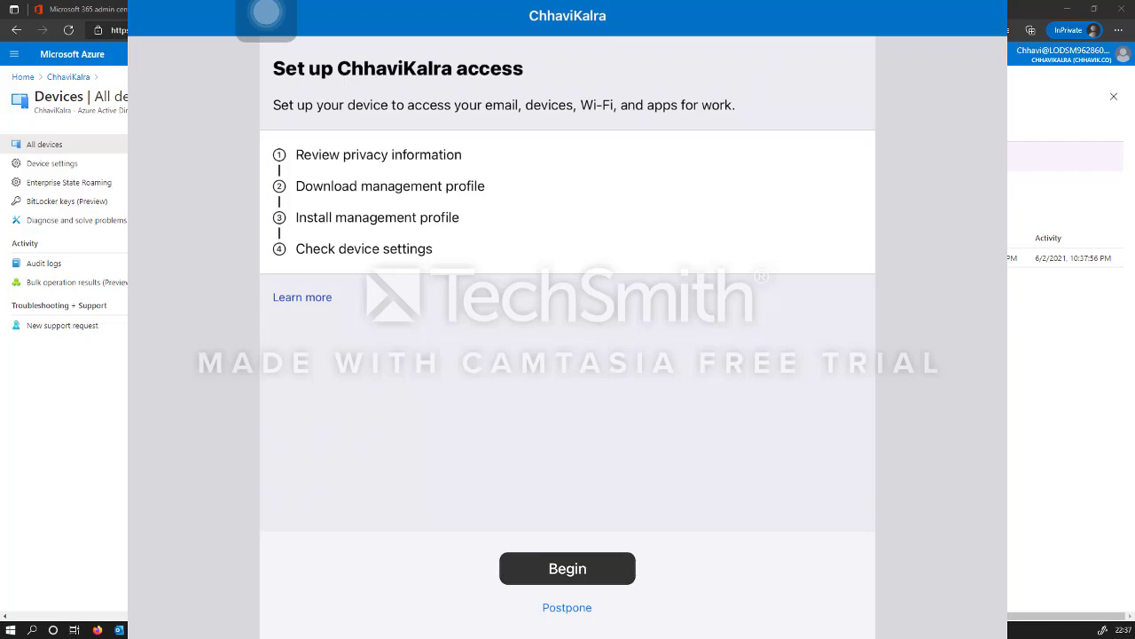
pyautogui.click(567, 568)
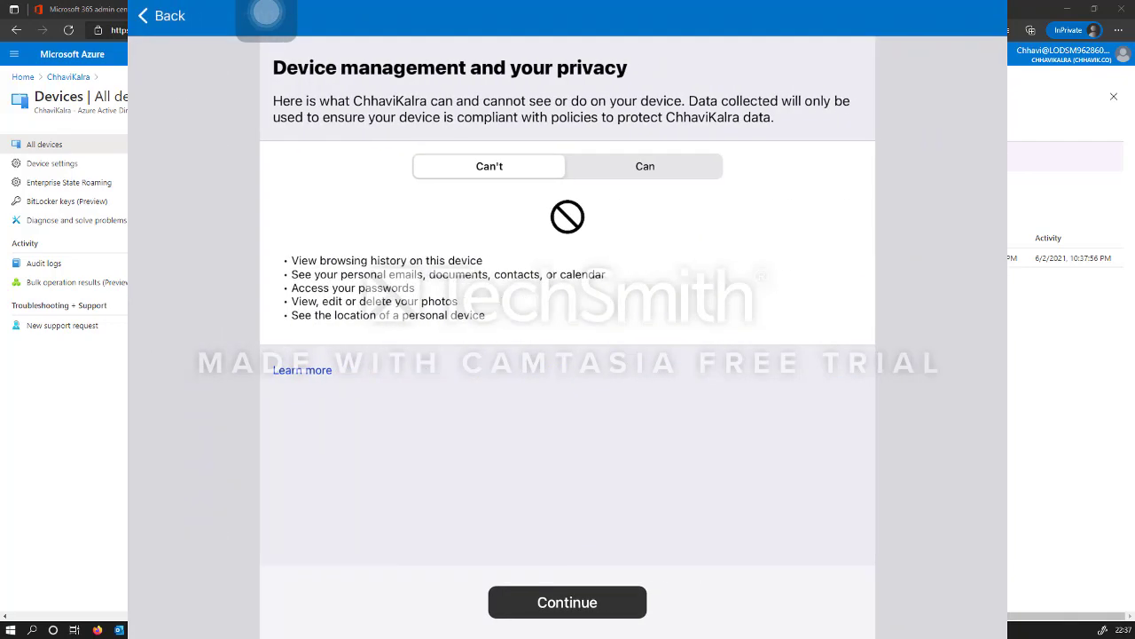
pyautogui.click(568, 603)
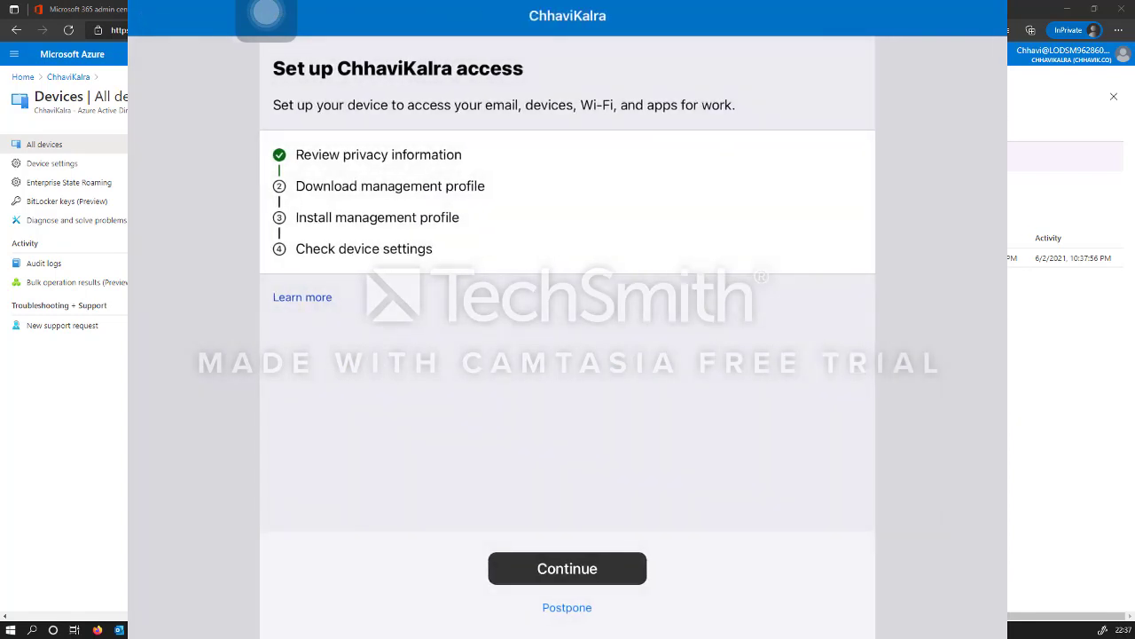
# Step: Continue to the management profile, allow its download, and dismiss the Profile Downloaded notice
pyautogui.click(567, 569)
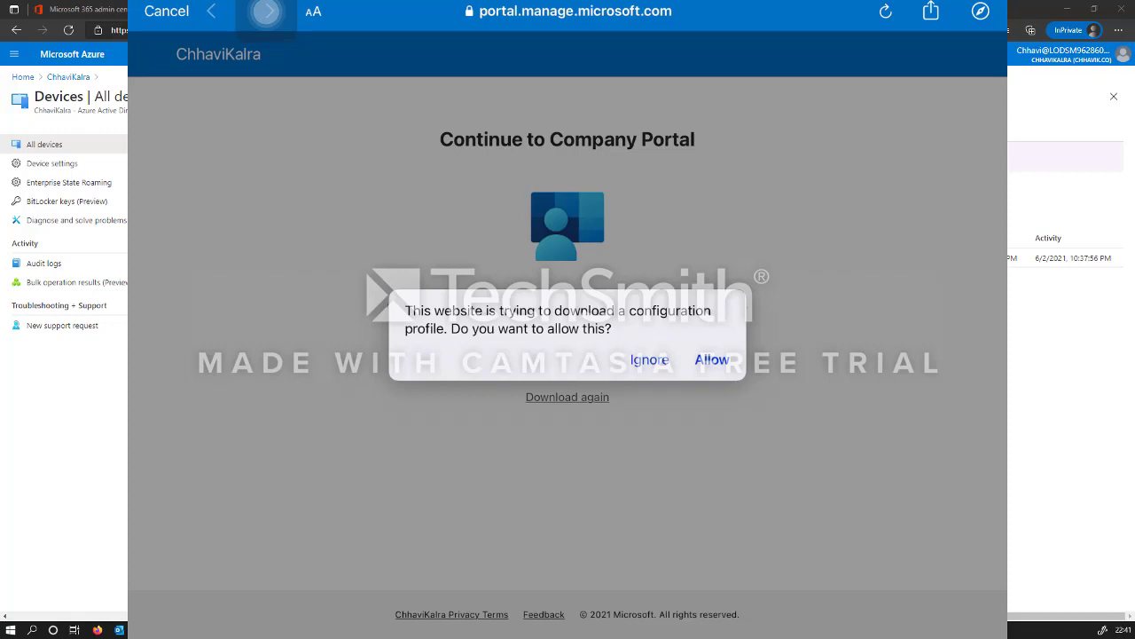
pyautogui.press('Return')
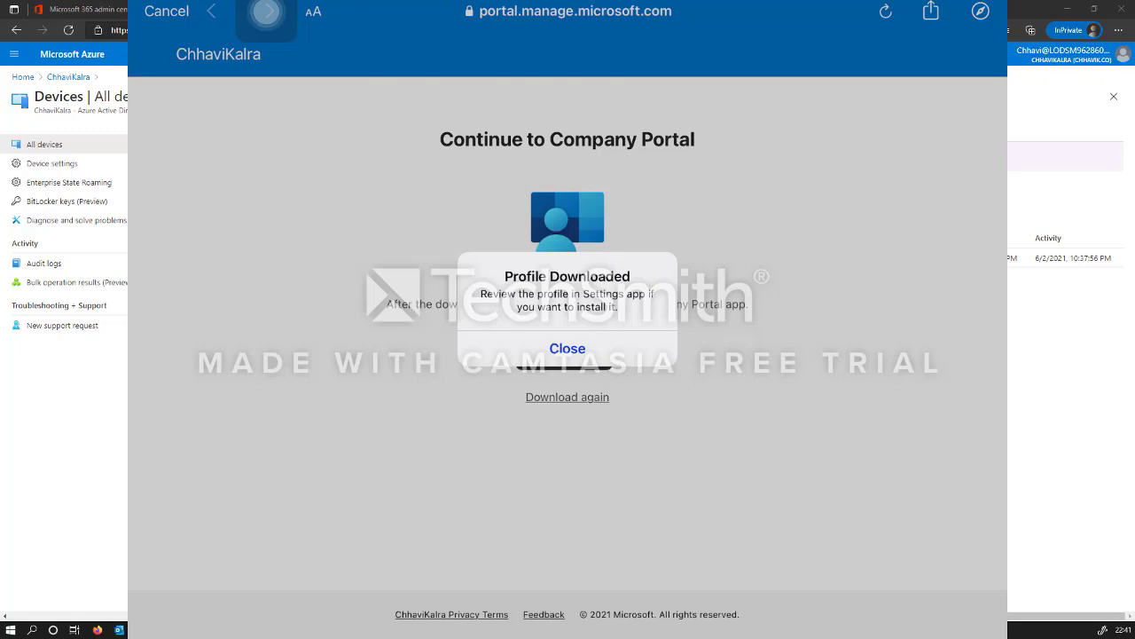
pyautogui.press('Return')
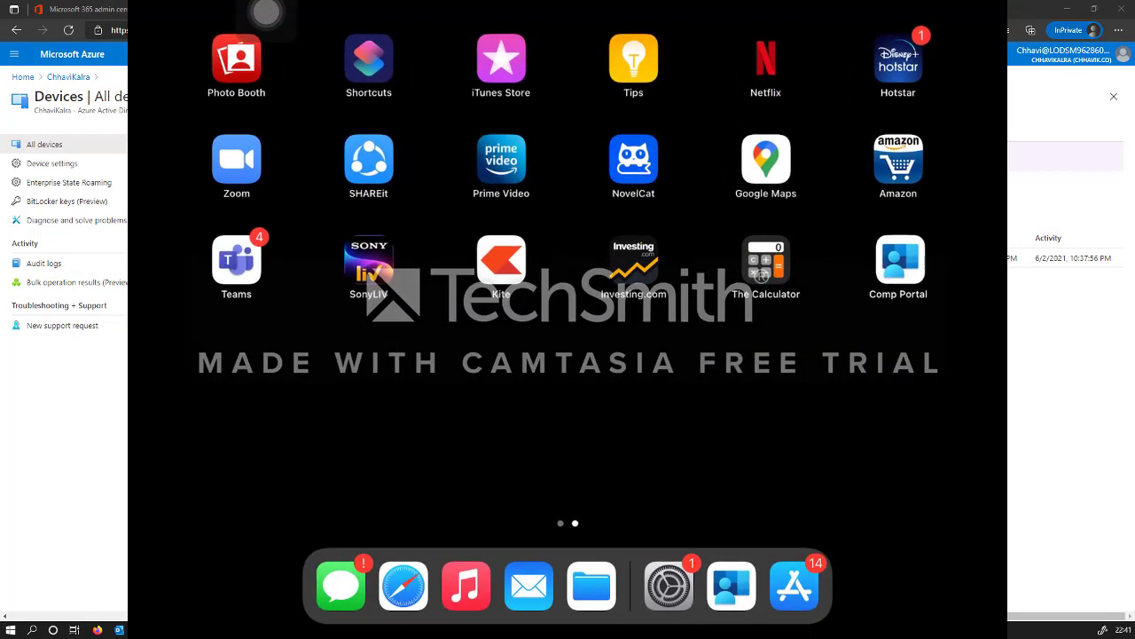
# Step: Confirm the Management Profile is installed under Settings > General > Profile, then return to the second home page
pyautogui.click(368, 259)
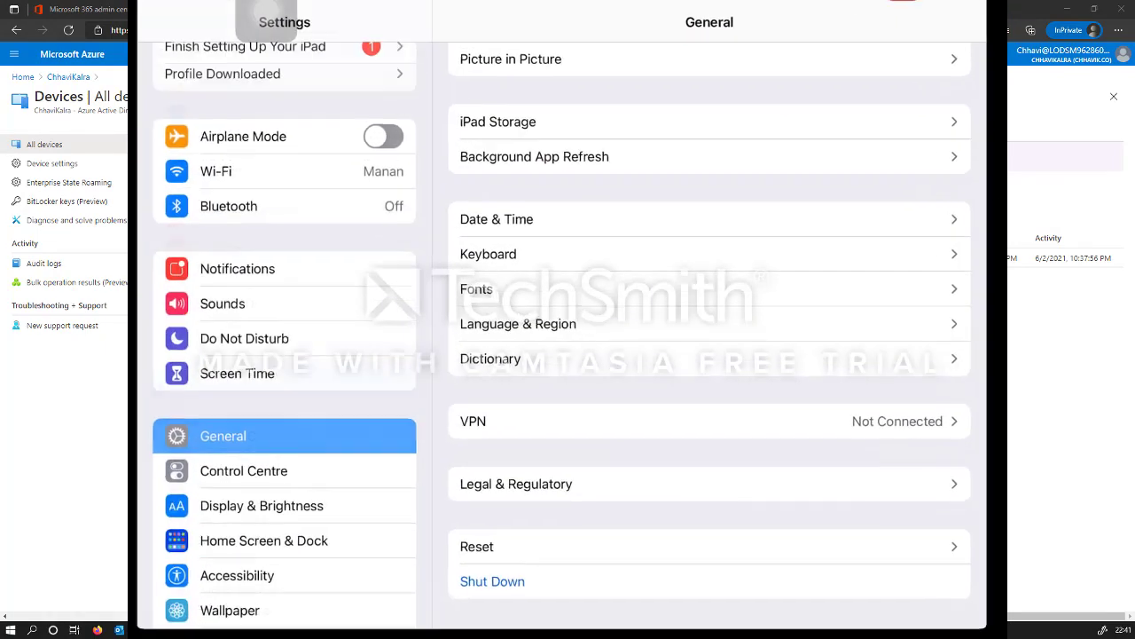
pyautogui.scroll(-2, 720, 337)
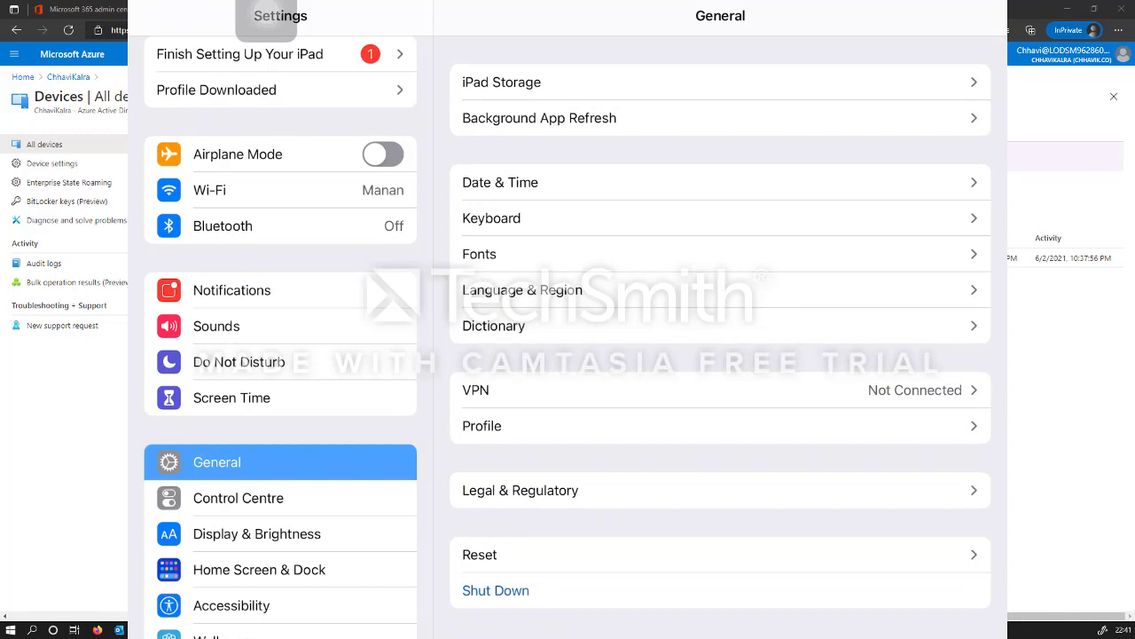
pyautogui.click(720, 426)
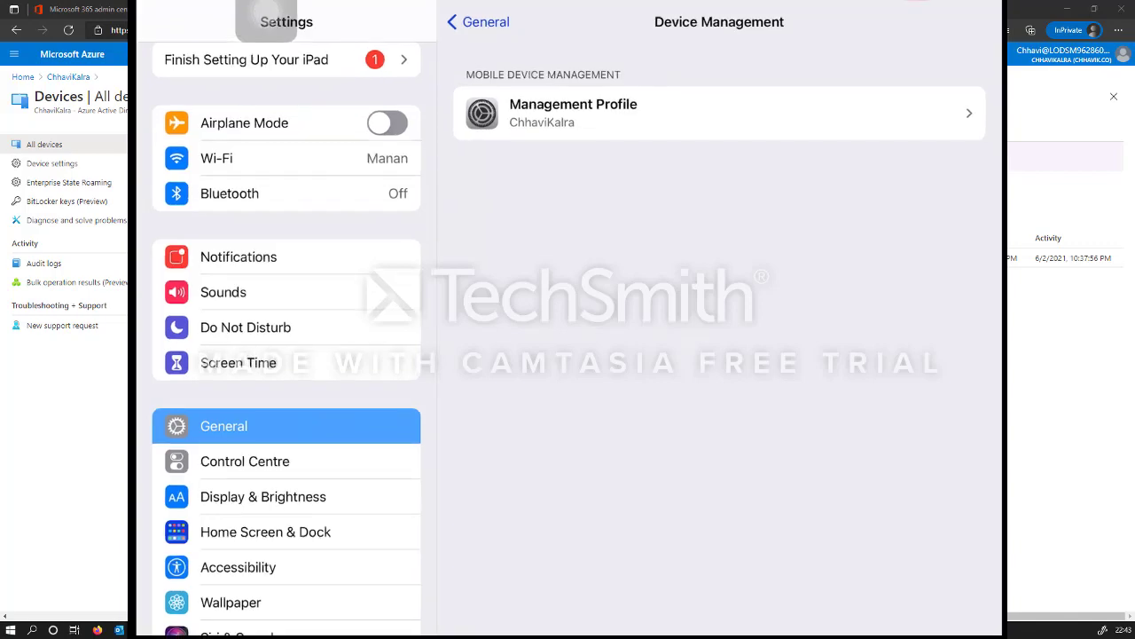
pyautogui.press('super+h')
pyautogui.hscroll(3, 568, 319)
# Step: Finish Company Portal setup, check the iPad's compliance status, then stop screen mirroring from Control Center
pyautogui.click(898, 259)
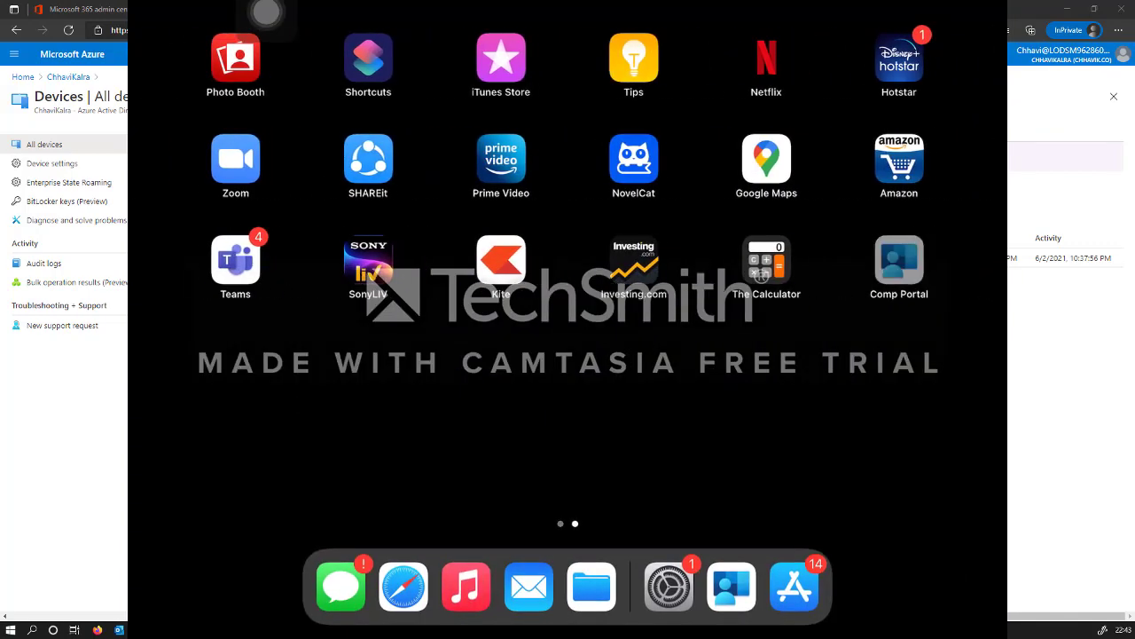
pyautogui.click(567, 568)
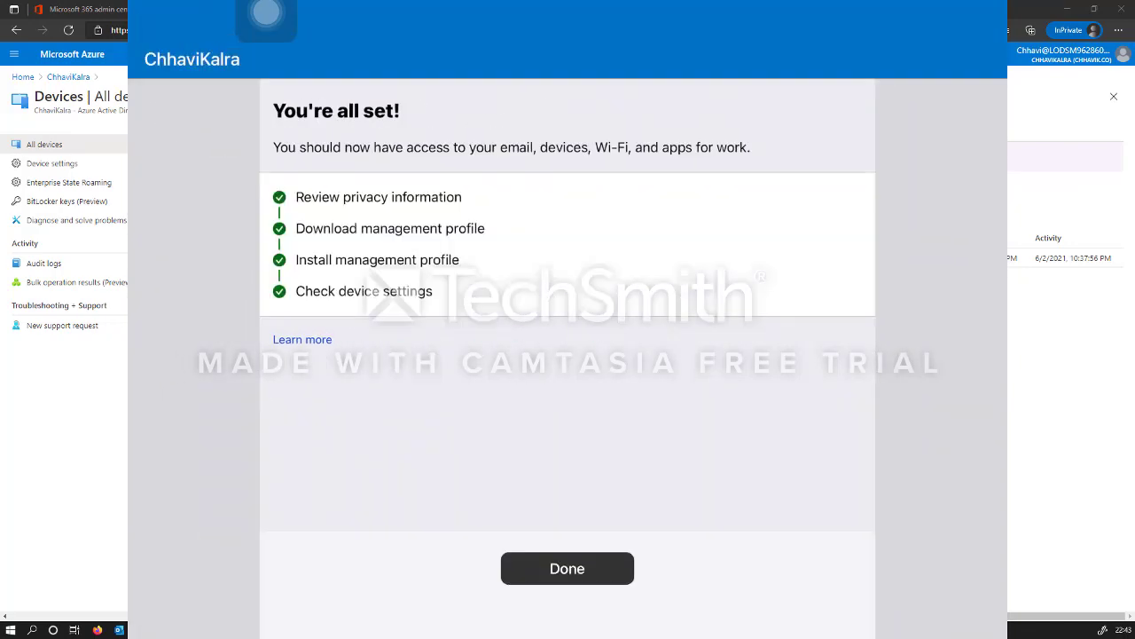
pyautogui.click(567, 567)
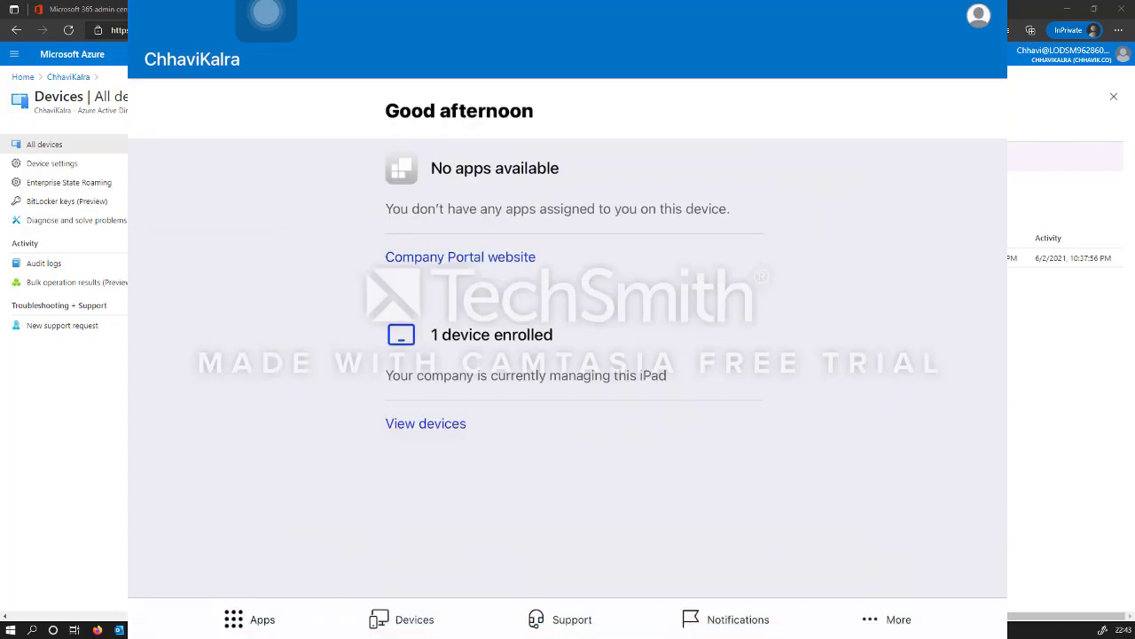
pyautogui.click(426, 423)
pyautogui.scroll(-2, 568, 354)
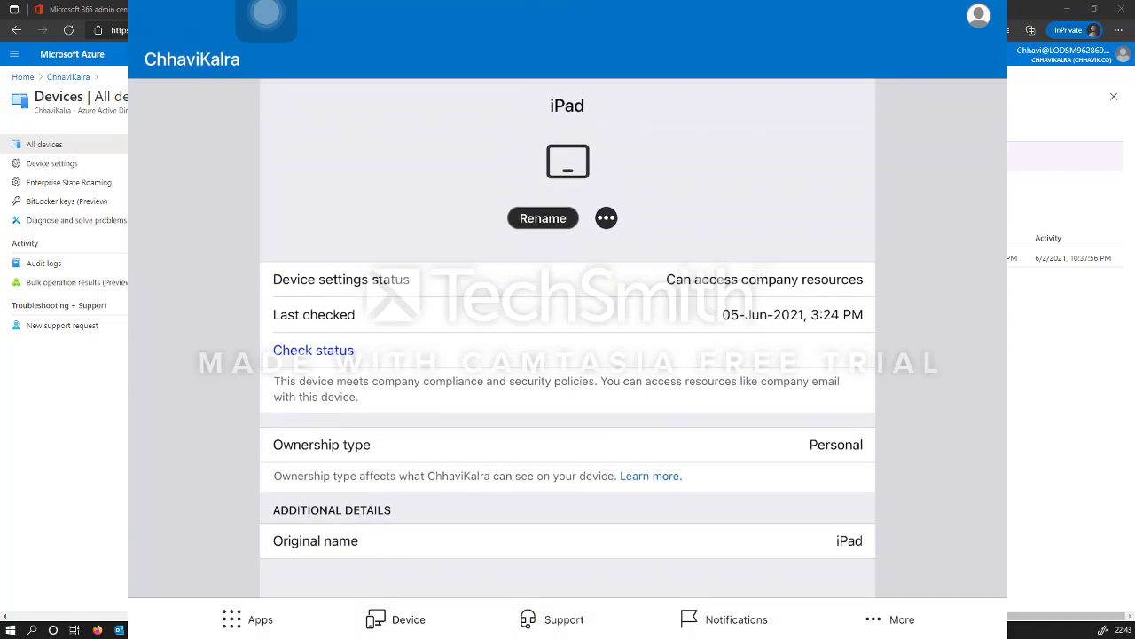
pyautogui.moveTo(976, 5); pyautogui.dragTo(976, 177)
pyautogui.click(763, 373)
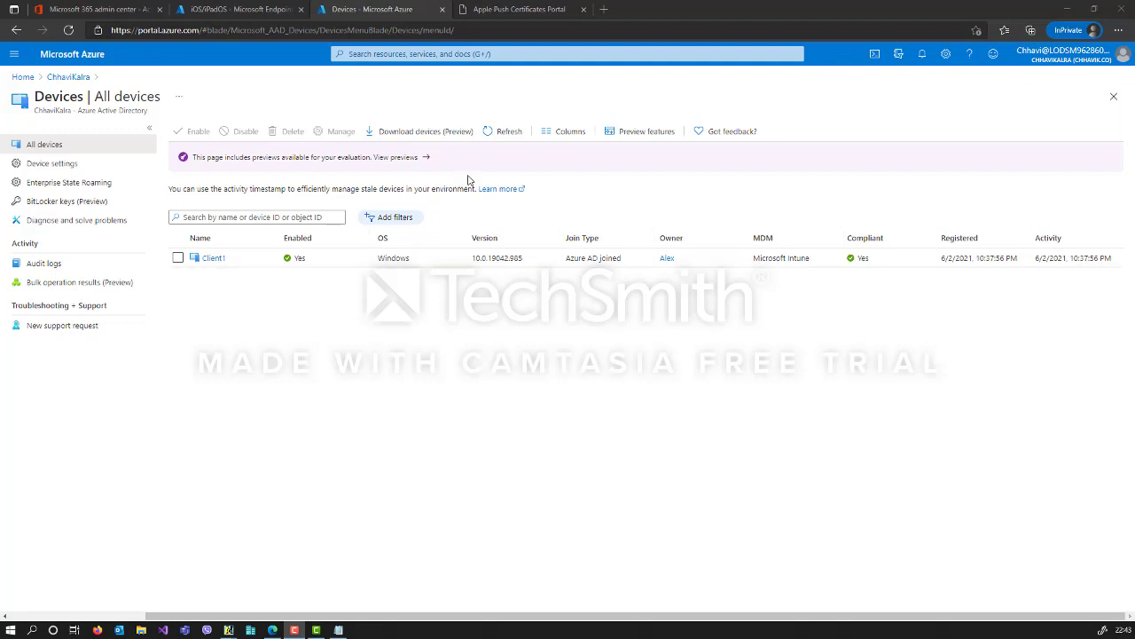
pyautogui.click(502, 132)
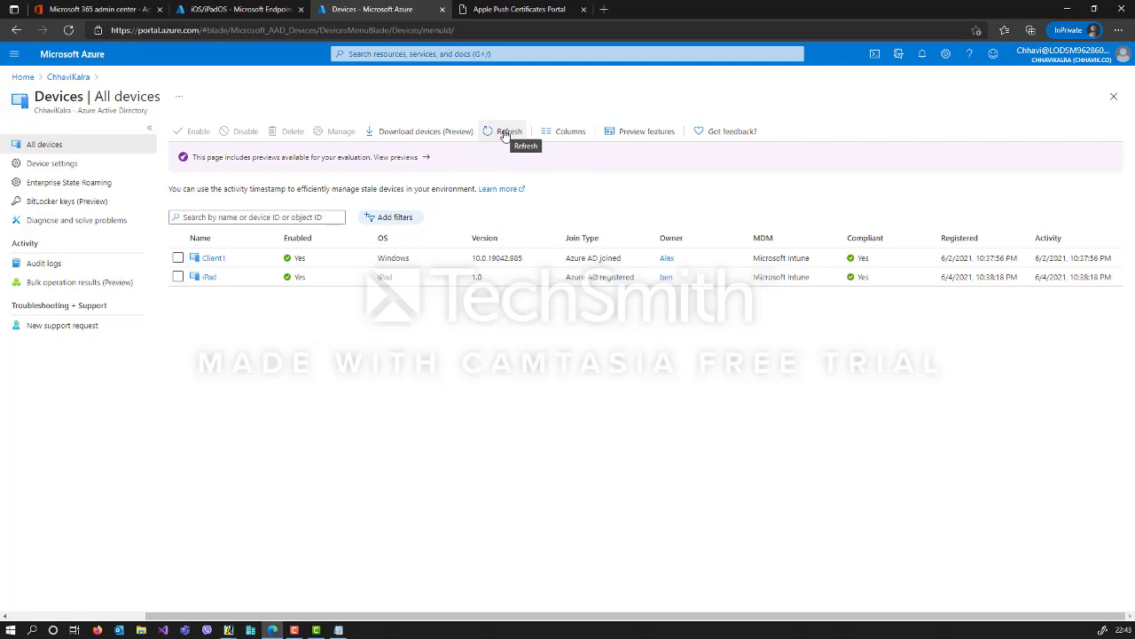
pyautogui.click(209, 282)
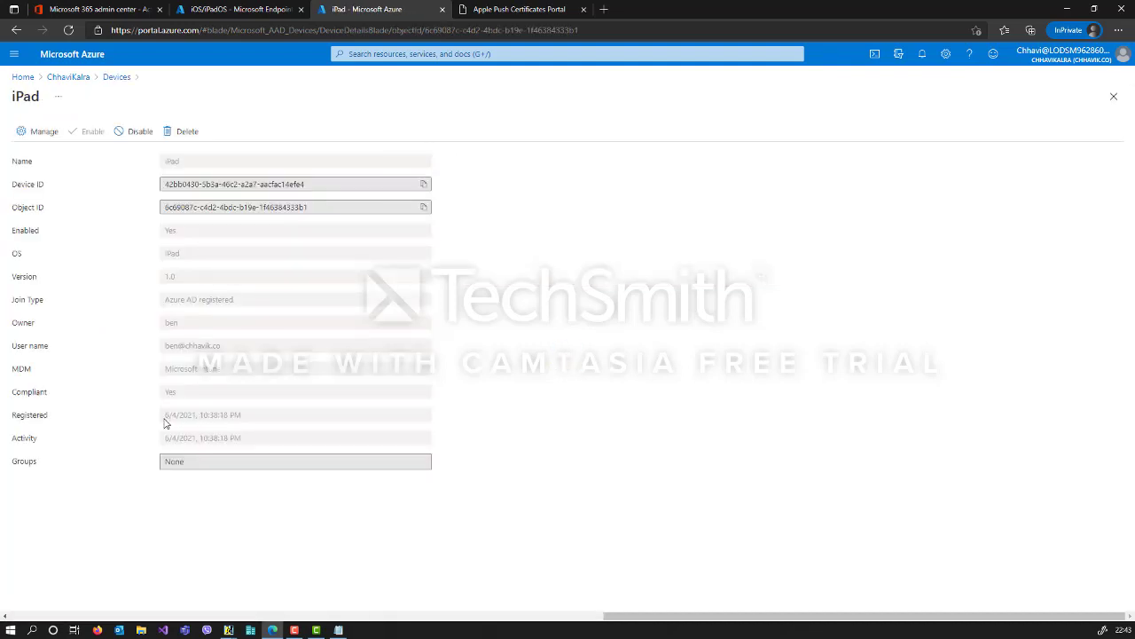
pyautogui.moveTo(165, 415); pyautogui.dragTo(254, 423)
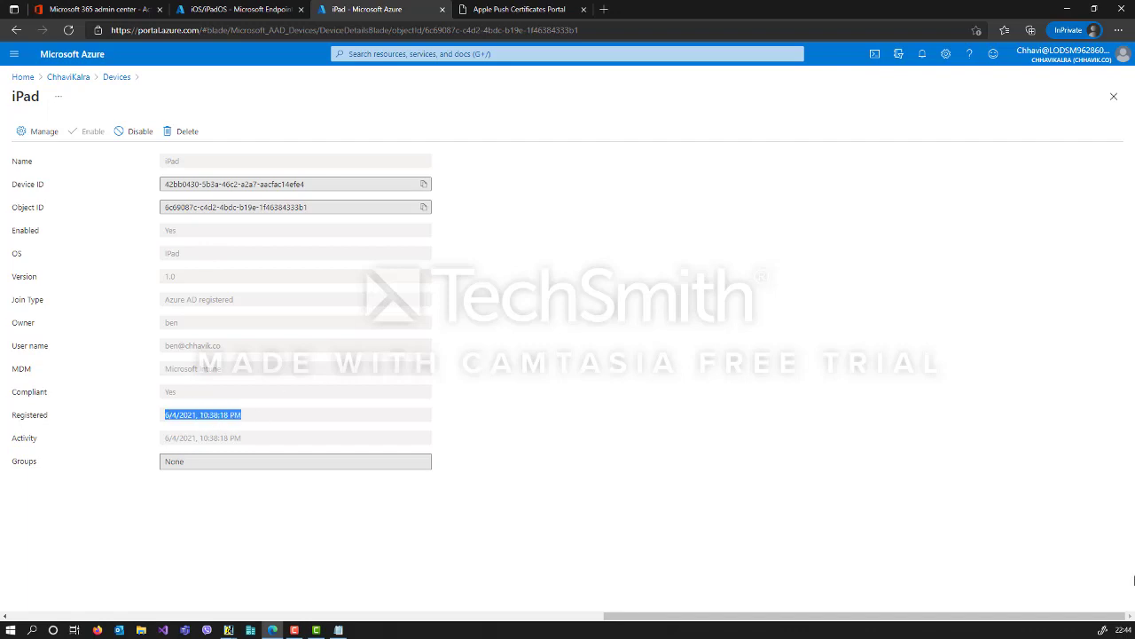
pyautogui.moveTo(1116, 635)
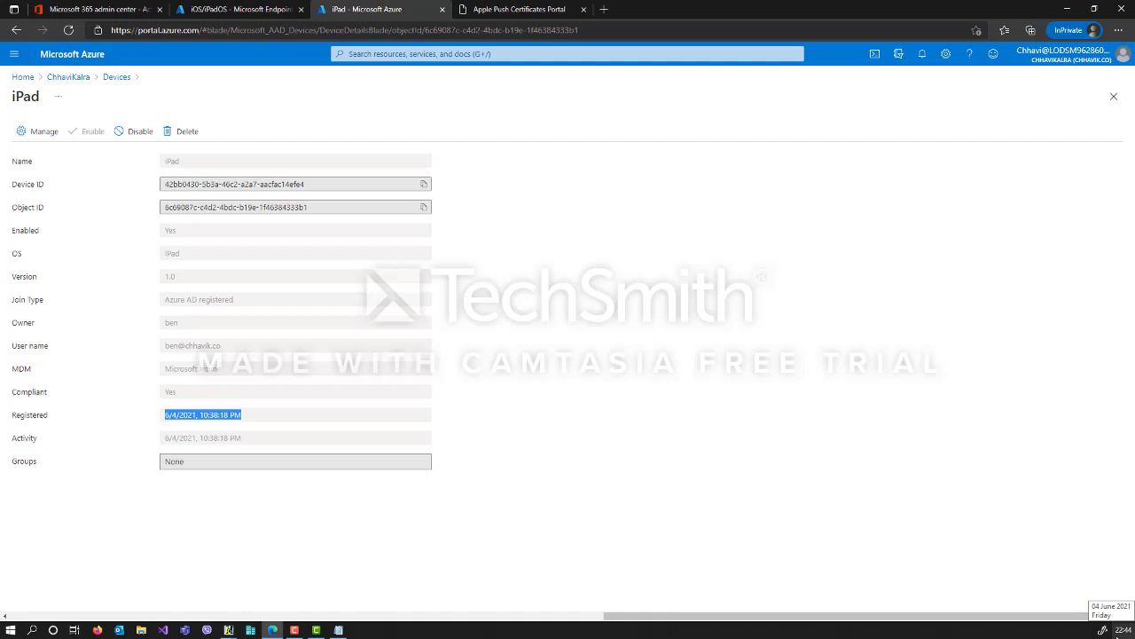
pyautogui.click(1117, 635)
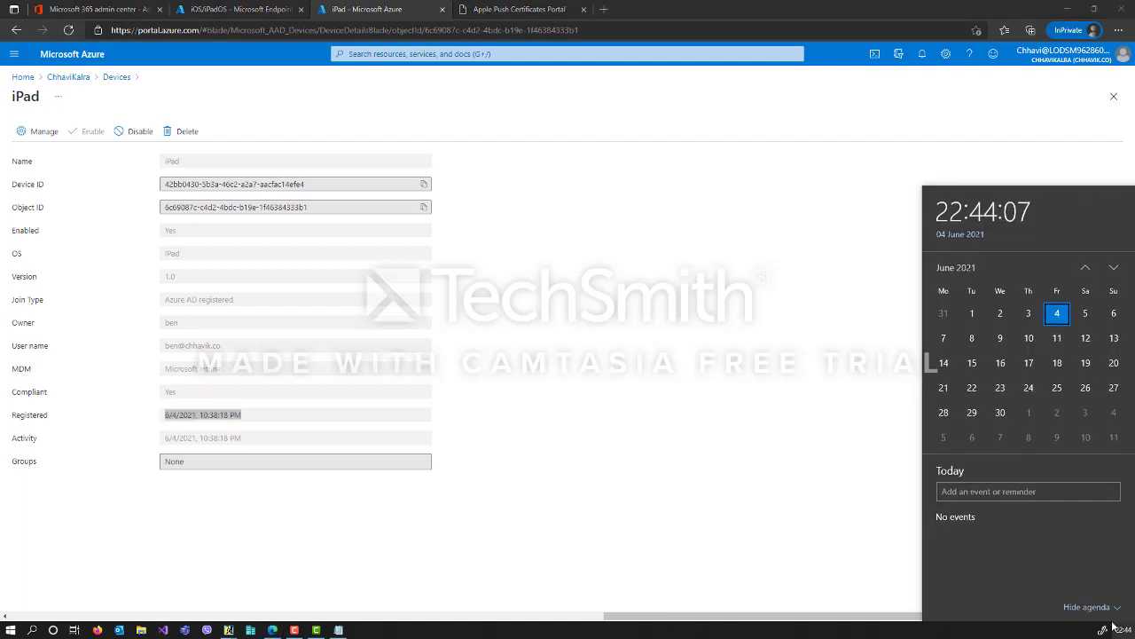
# Step: Return to the Endpoint Manager iOS/iPadOS devices page and refresh it twice
pyautogui.click(267, 9)
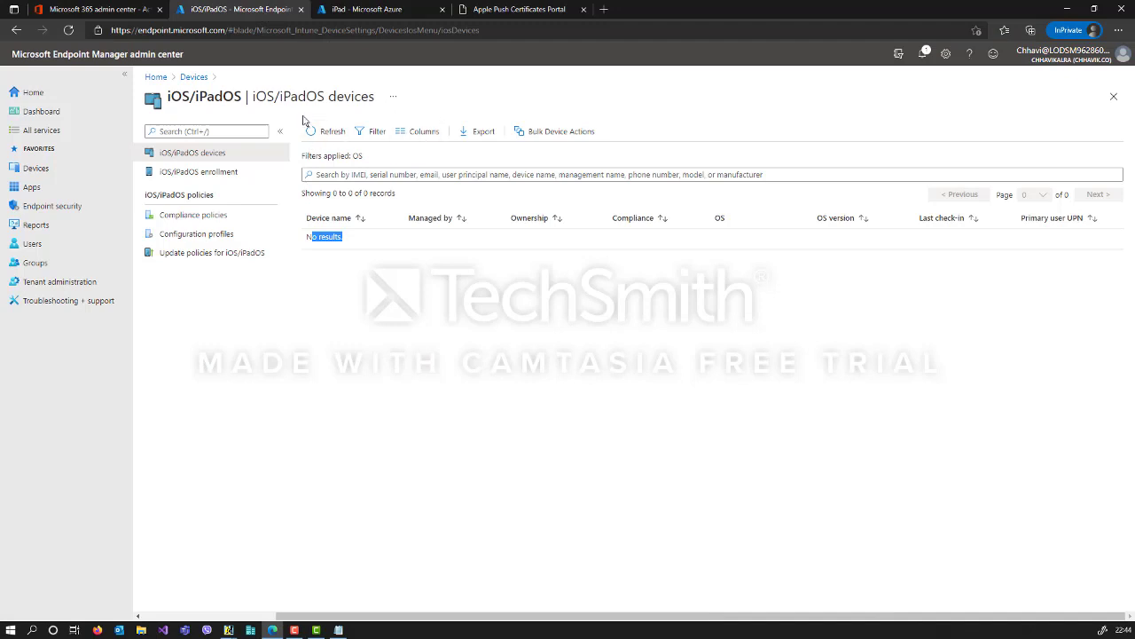
pyautogui.click(424, 9)
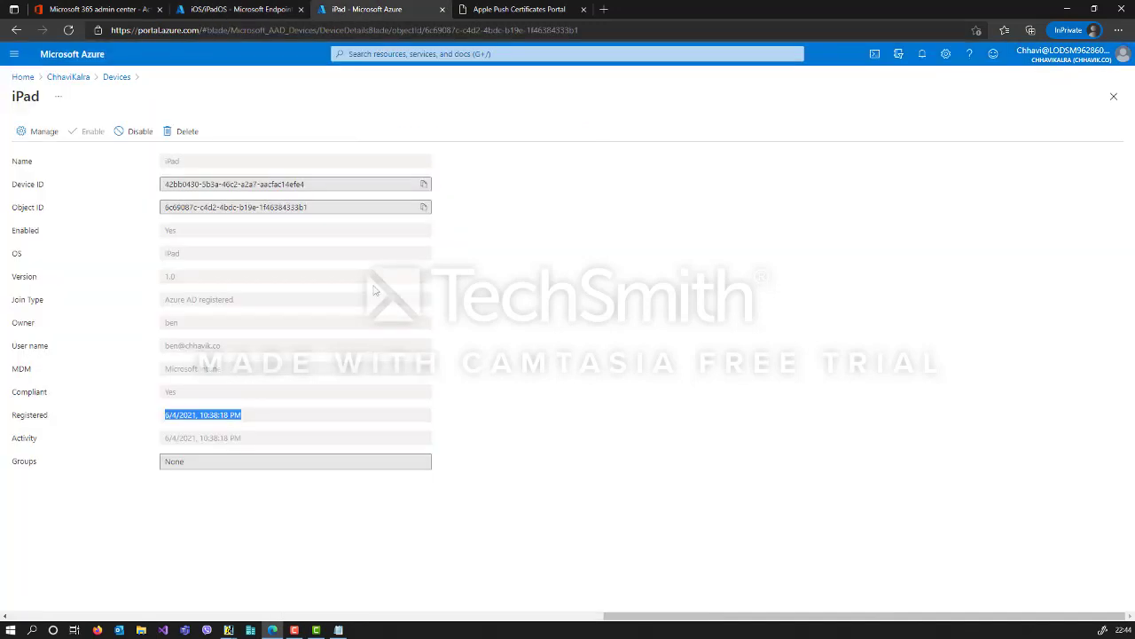
pyautogui.click(116, 77)
pyautogui.click(235, 9)
pyautogui.click(321, 140)
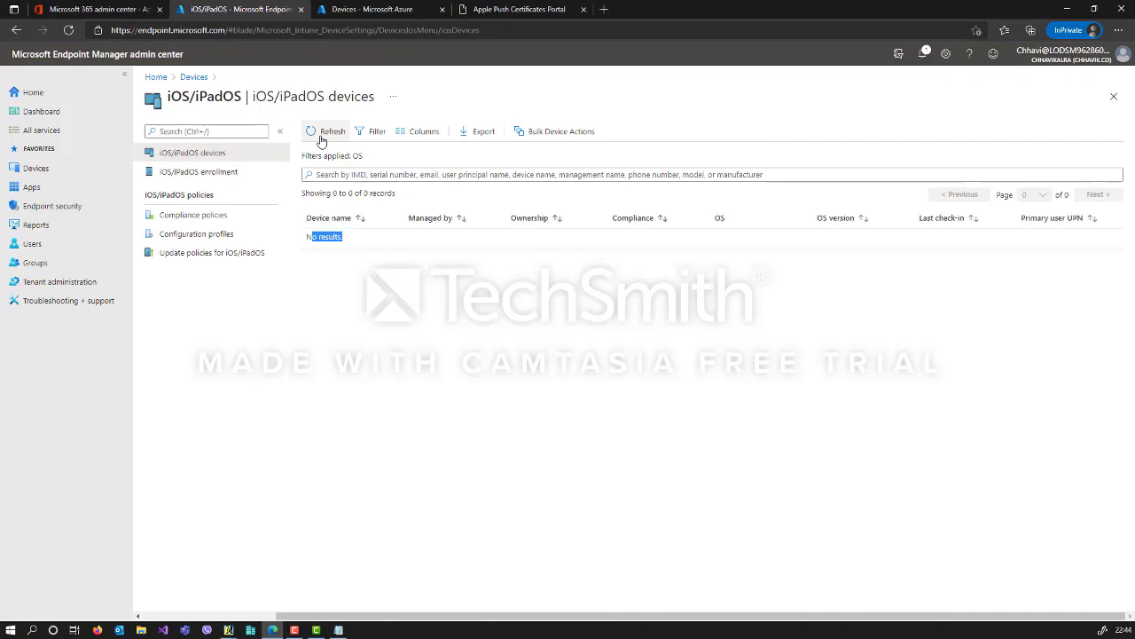
pyautogui.click(321, 140)
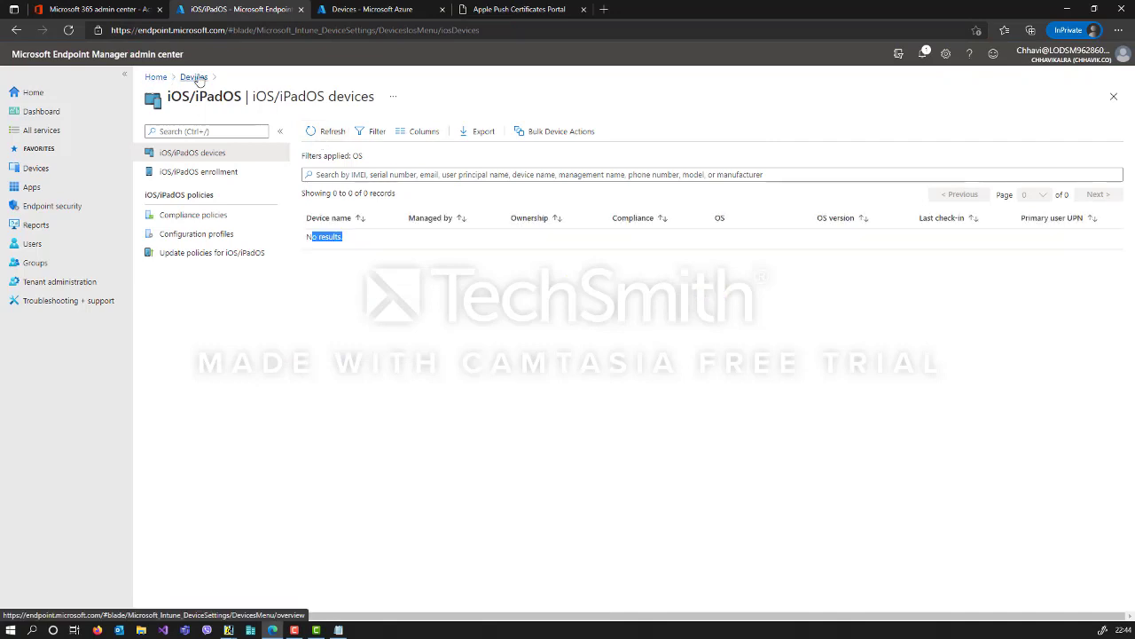
# Step: Go to Devices > All devices, refresh it twice and reload the admin center page
pyautogui.click(193, 76)
pyautogui.click(182, 172)
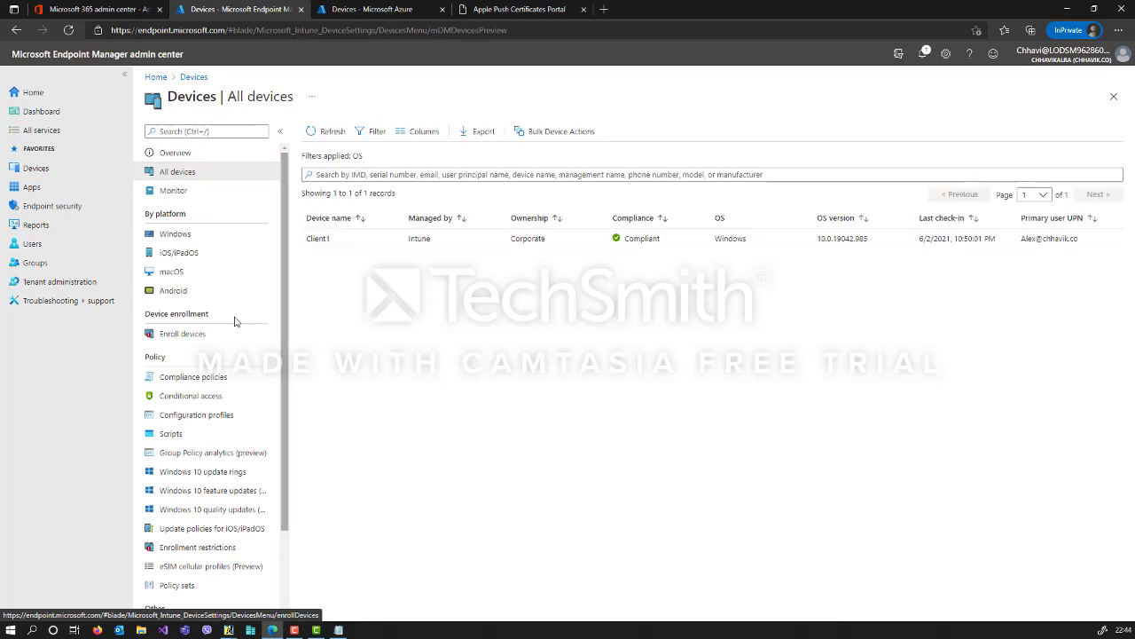
pyautogui.click(320, 140)
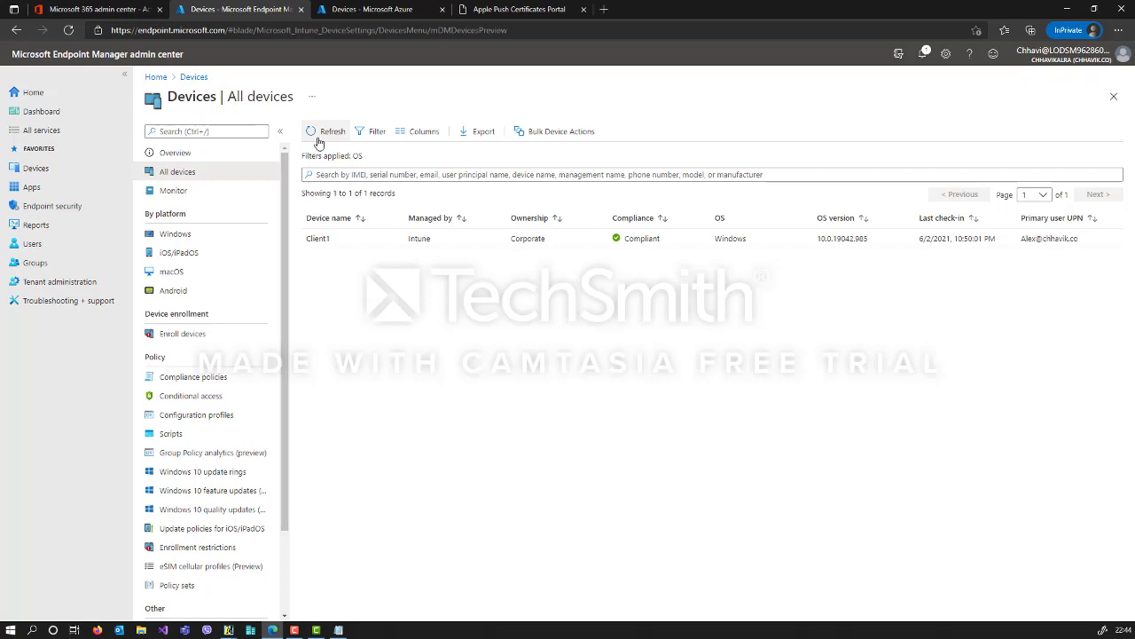
pyautogui.click(319, 140)
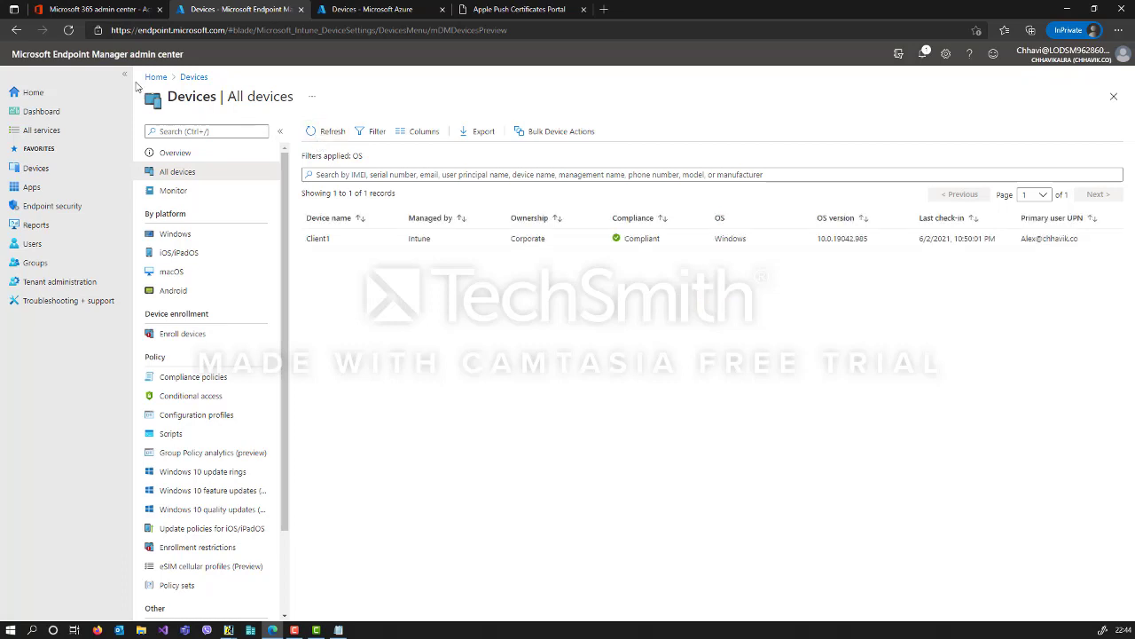
pyautogui.click(71, 31)
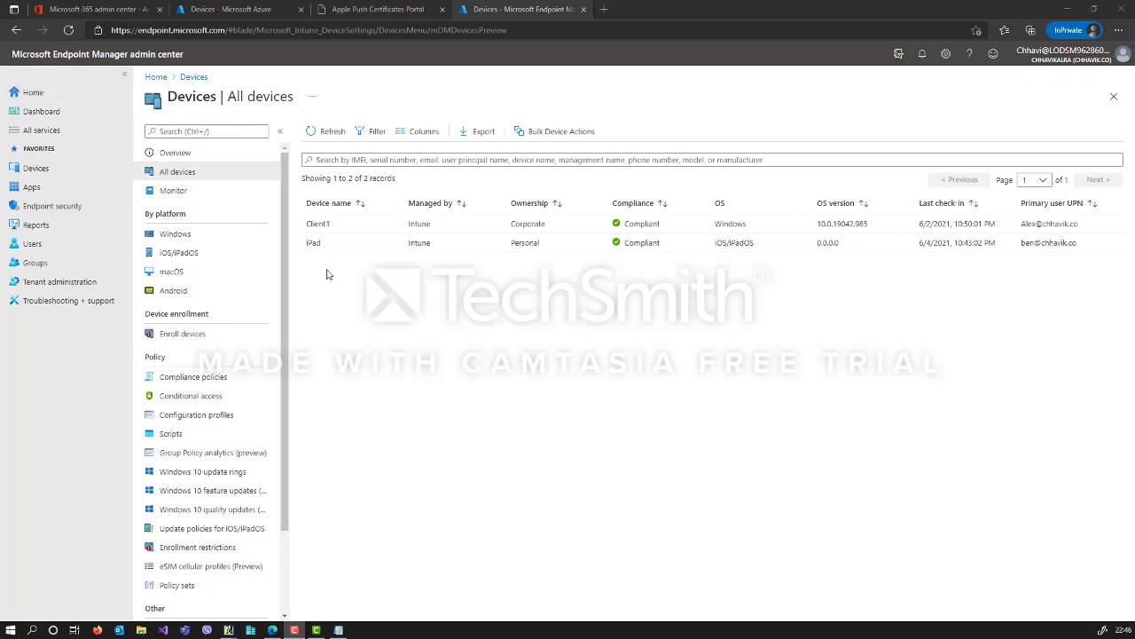
# Step: Open the iPad's overview, then go to the iOS/iPadOS list to see it listed as compliant
pyautogui.click(313, 242)
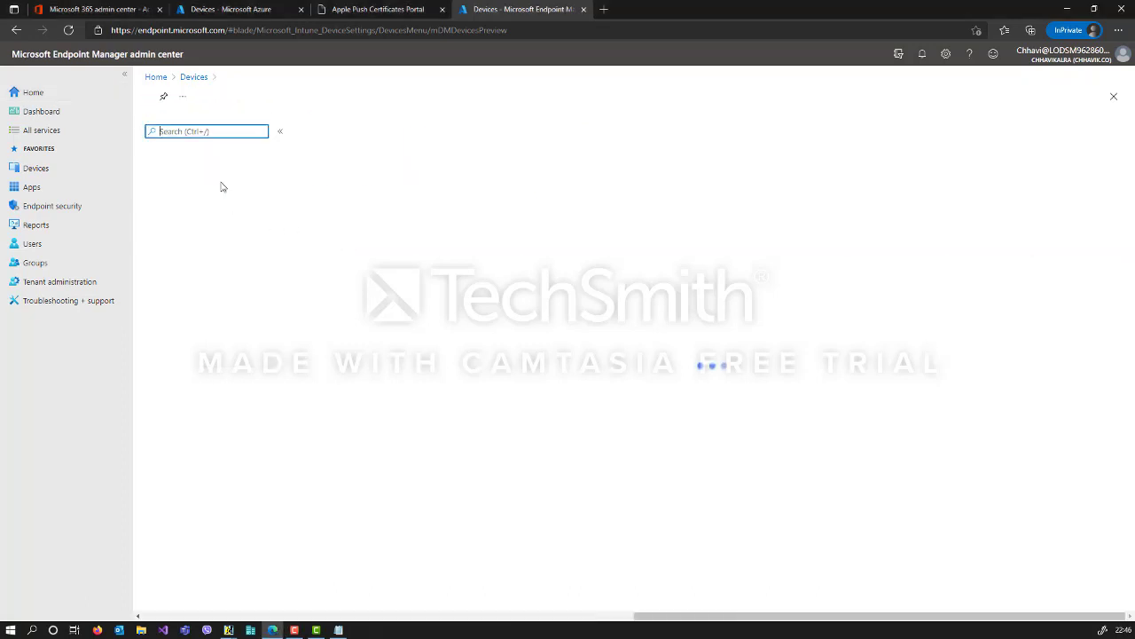
pyautogui.click(195, 77)
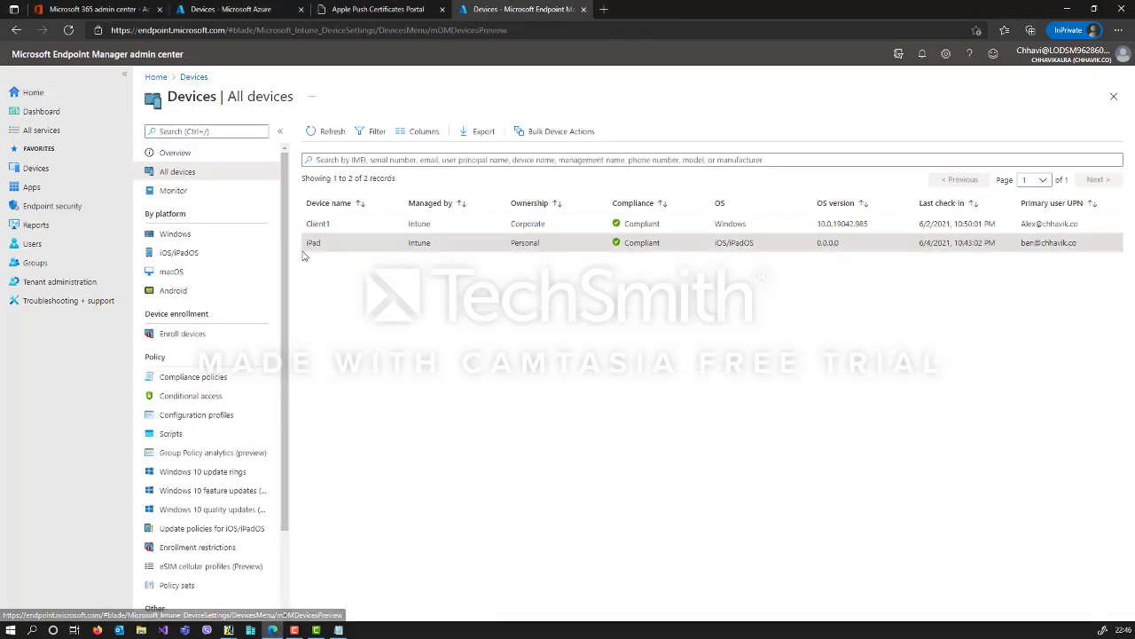
pyautogui.click(204, 252)
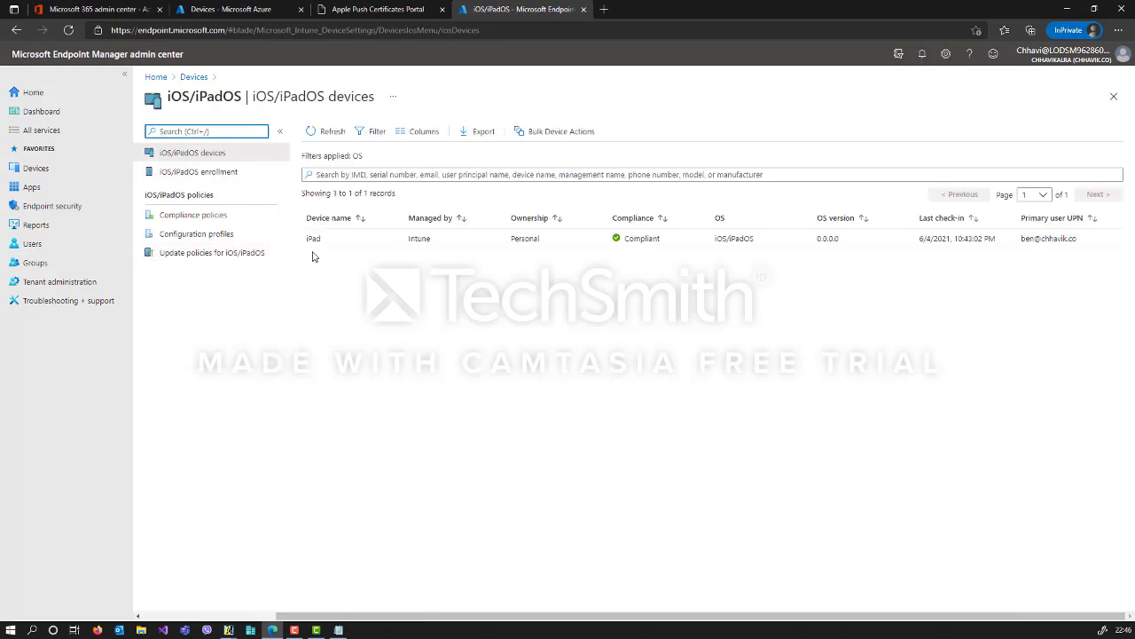
pyautogui.click(314, 238)
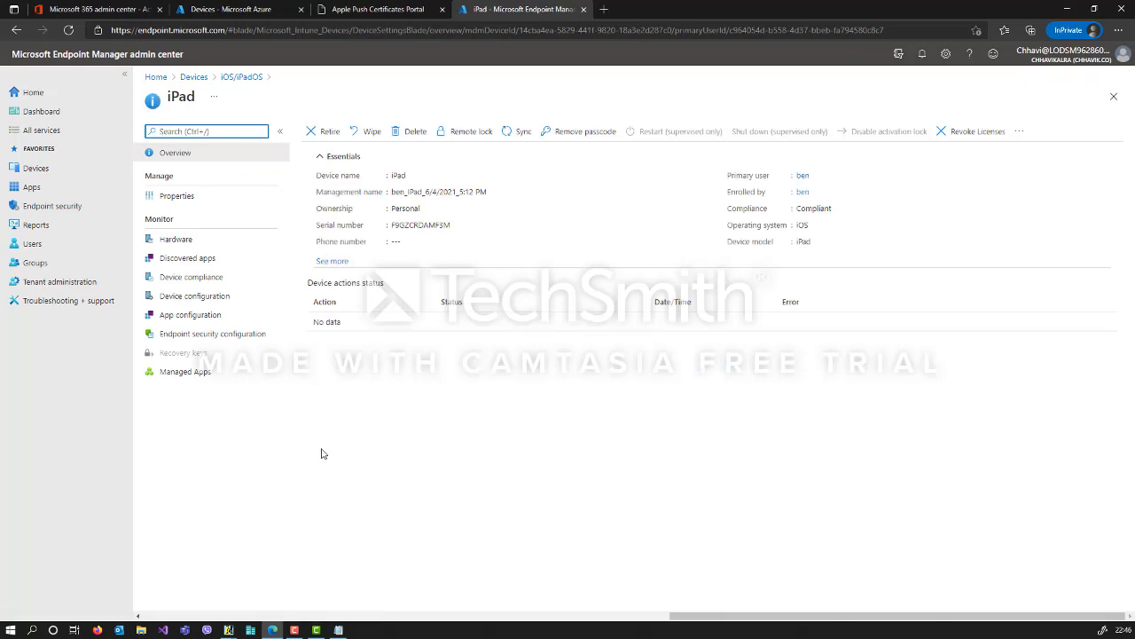
pyautogui.click(238, 78)
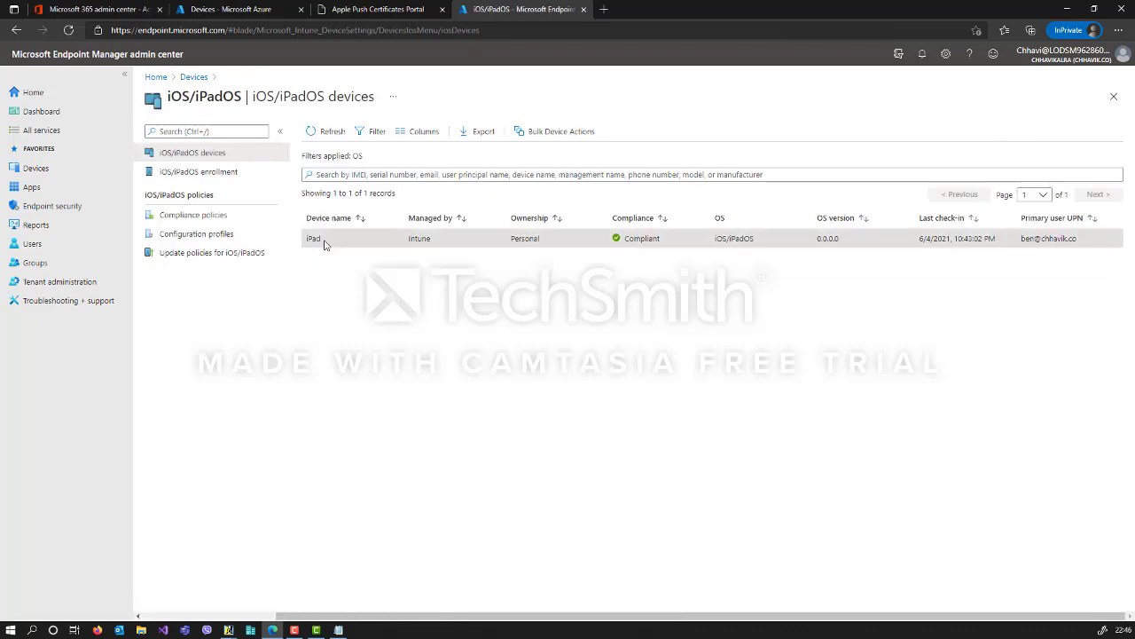